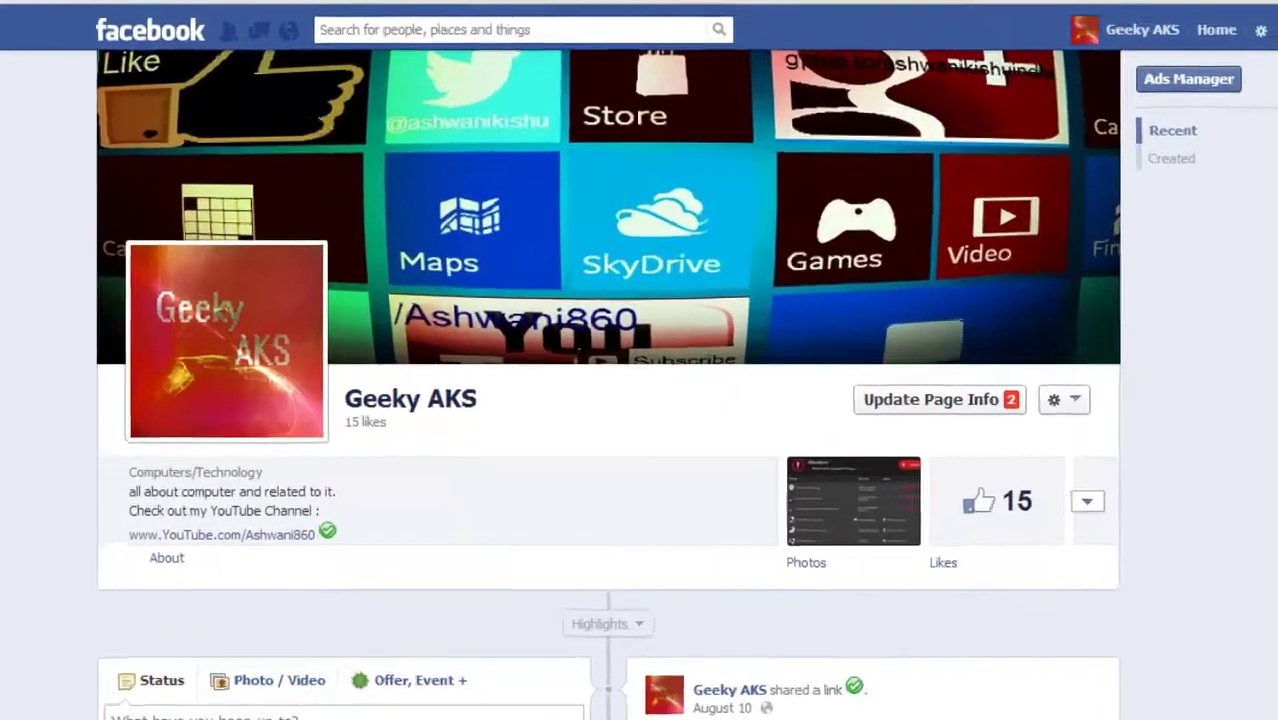
Select the Windows 8.1 Preview announcement text on the Windows 8.1 post tab
click(108, 40)
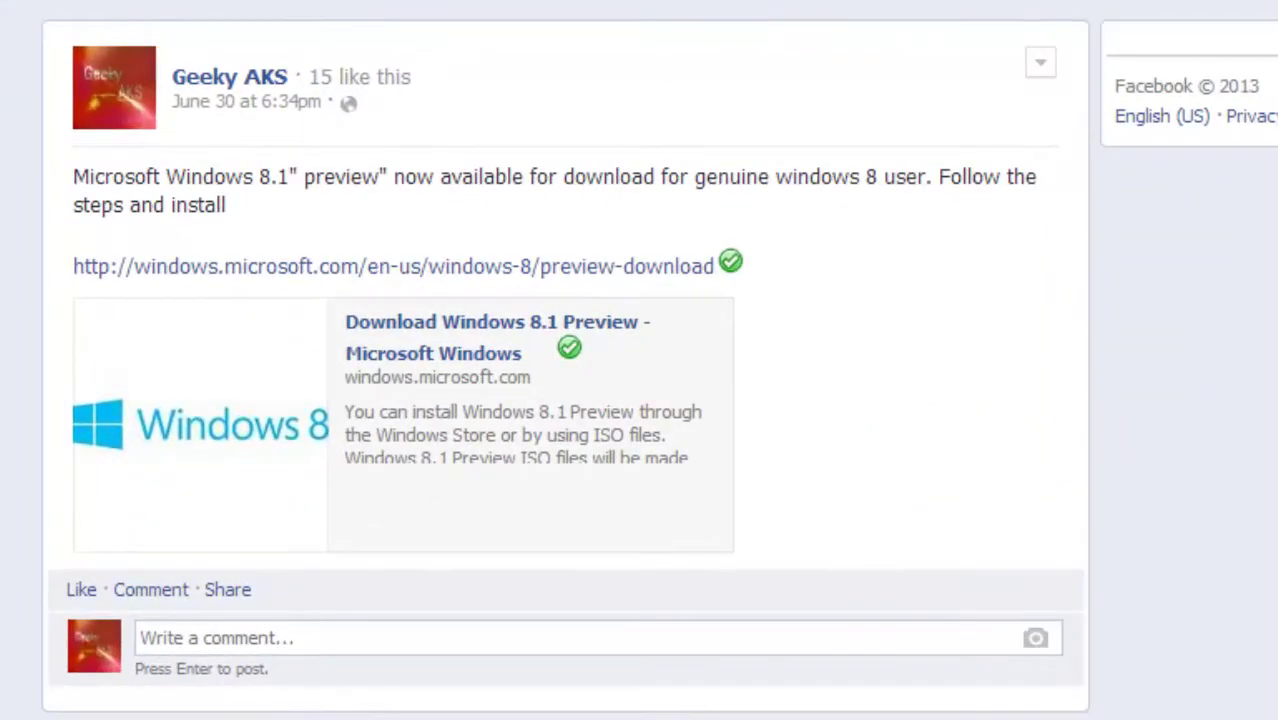
drag(84, 176, 365, 205)
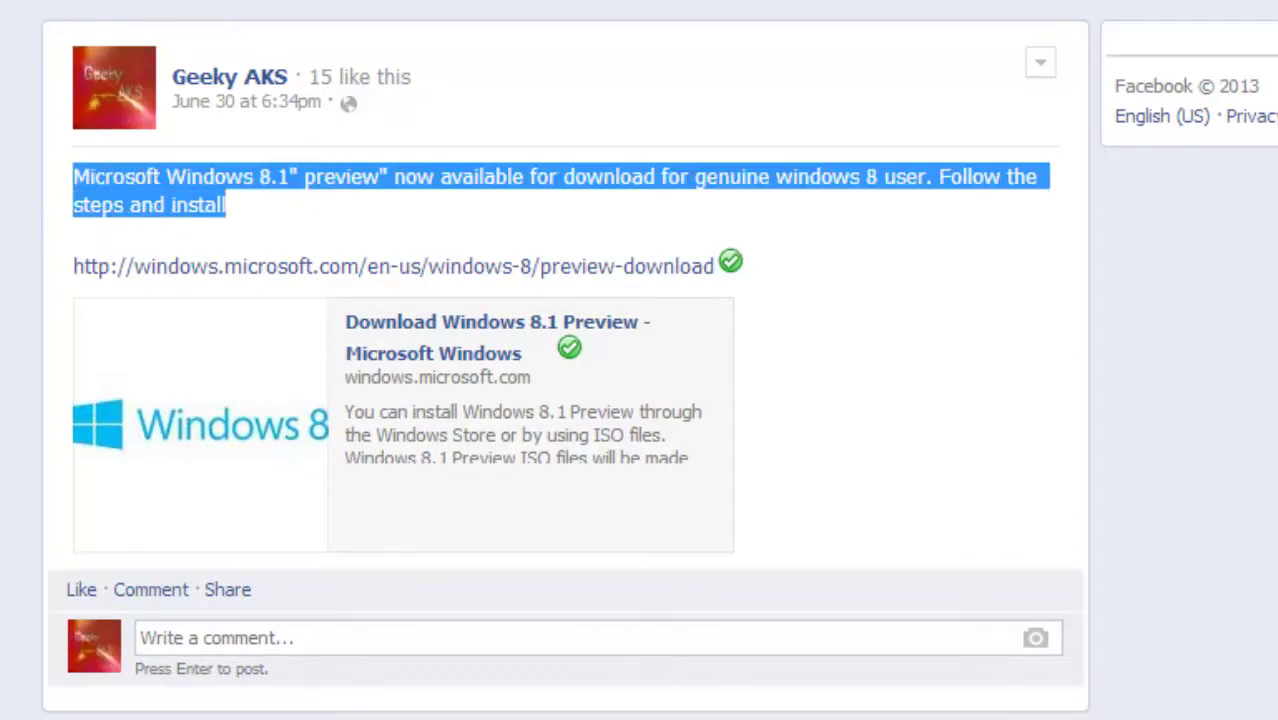
key(ctrl+Tab)
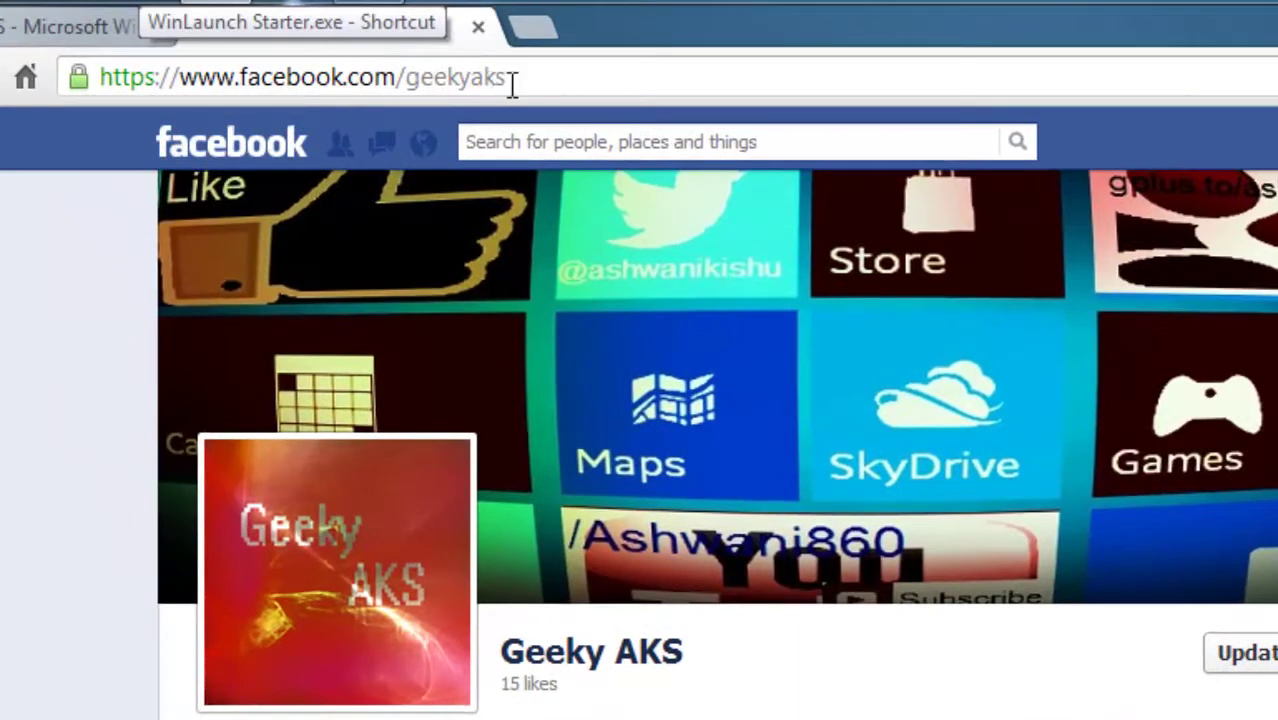
click(52, 36)
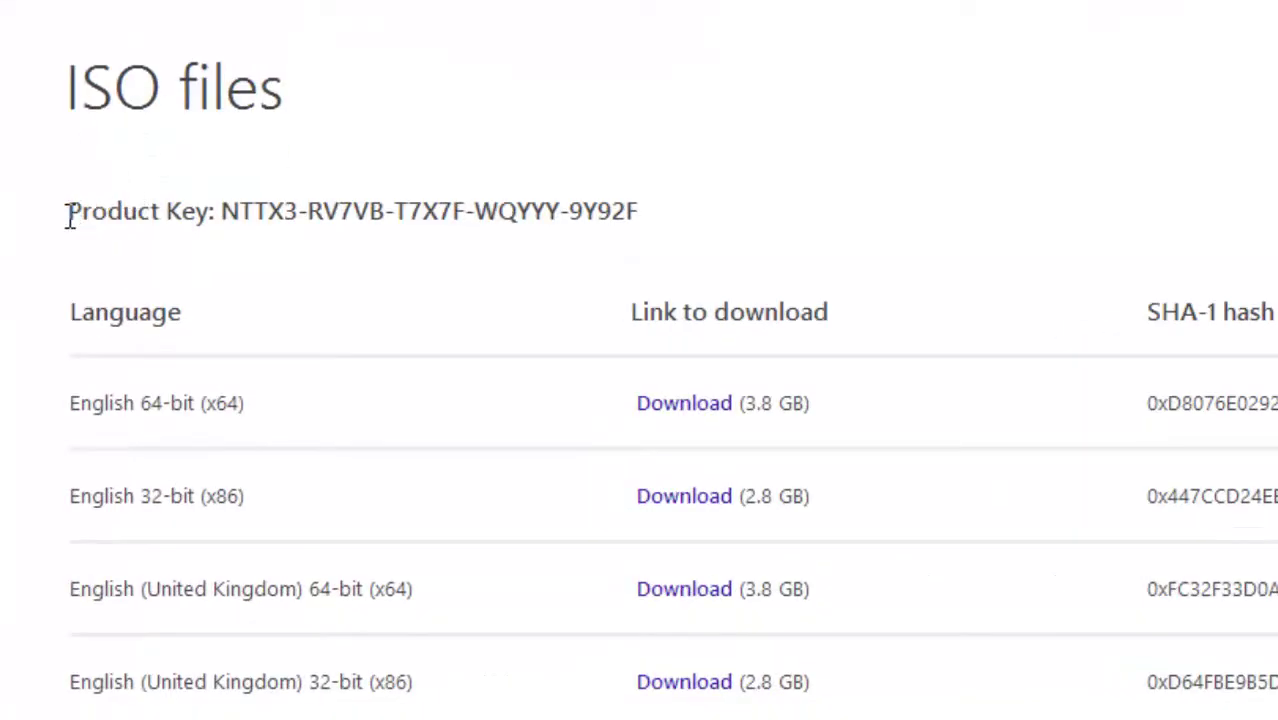
Highlight the product key line, then scroll down to the per-language ISO download table
drag(68, 216, 643, 214)
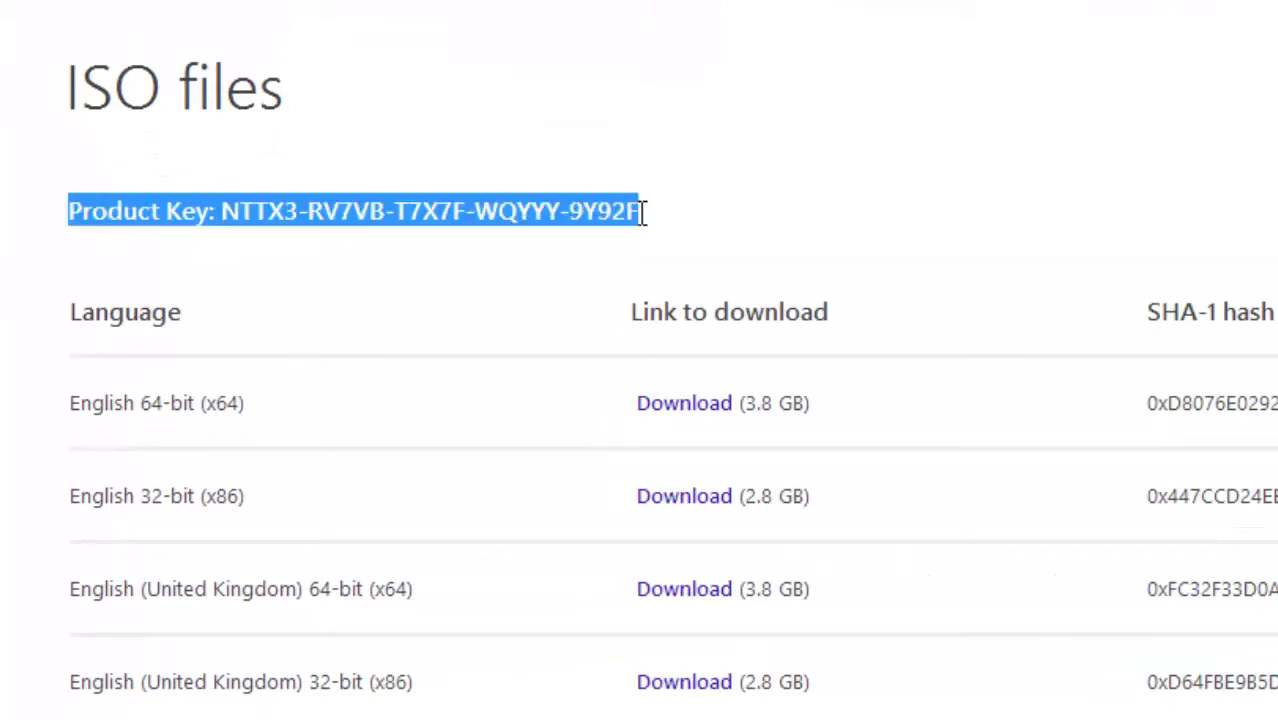
click(330, 218)
scroll(330, 250, down, 2)
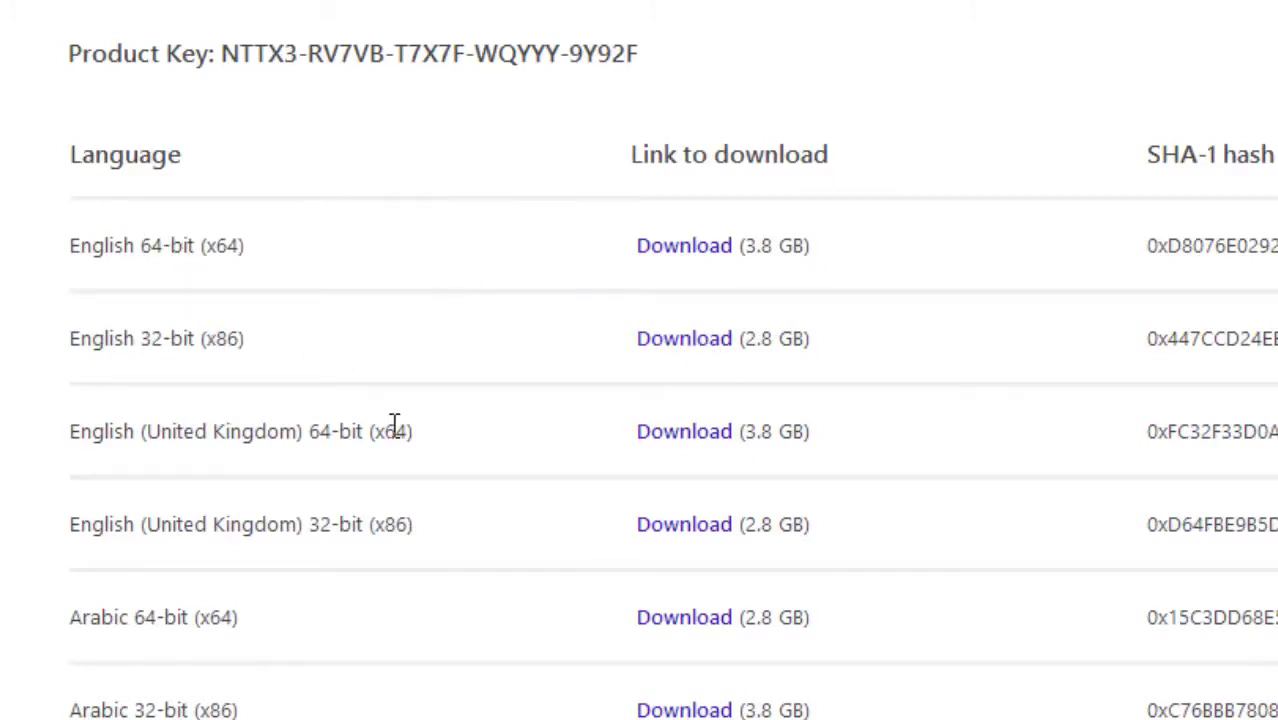
scroll(365, 415, down, 2)
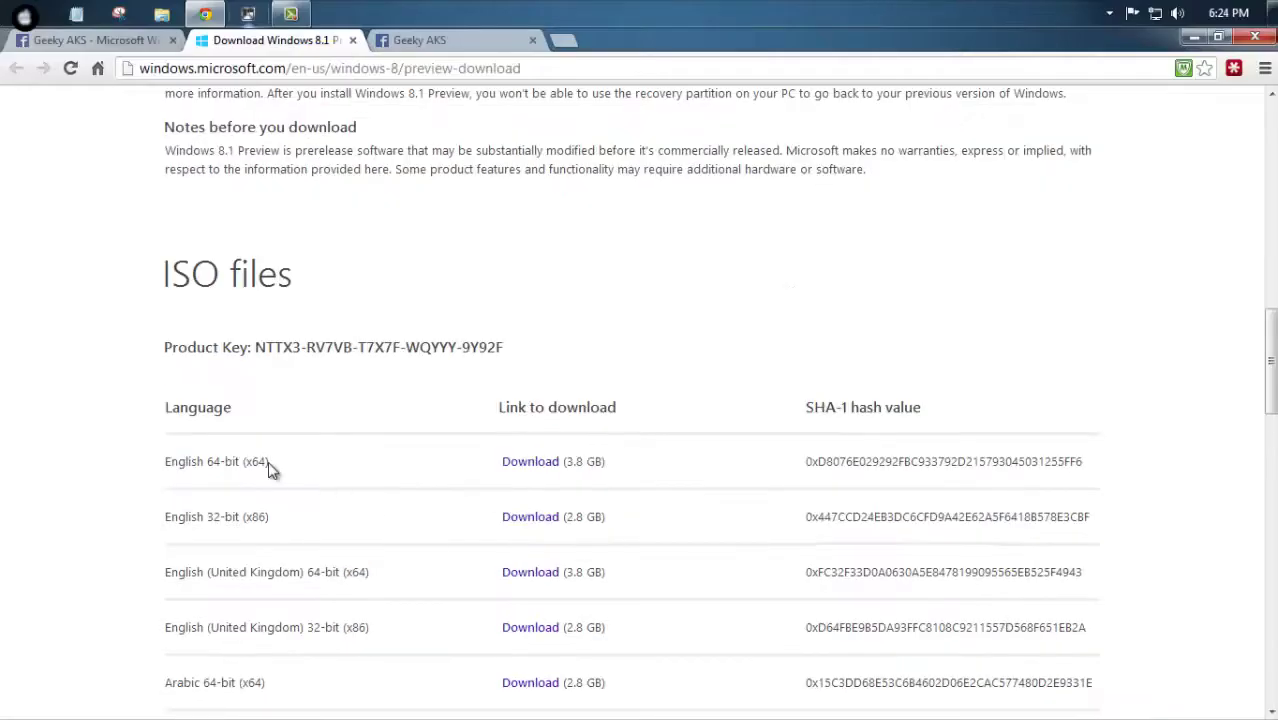
click(24, 14)
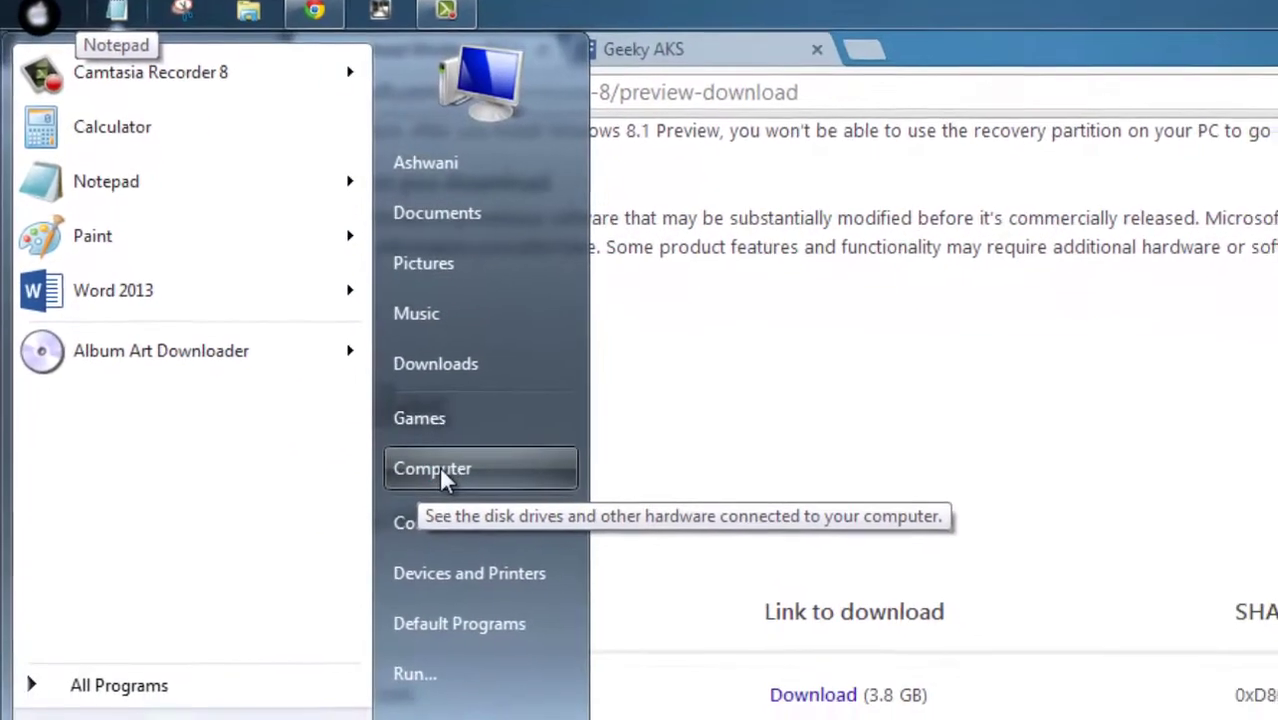
right_click(445, 478)
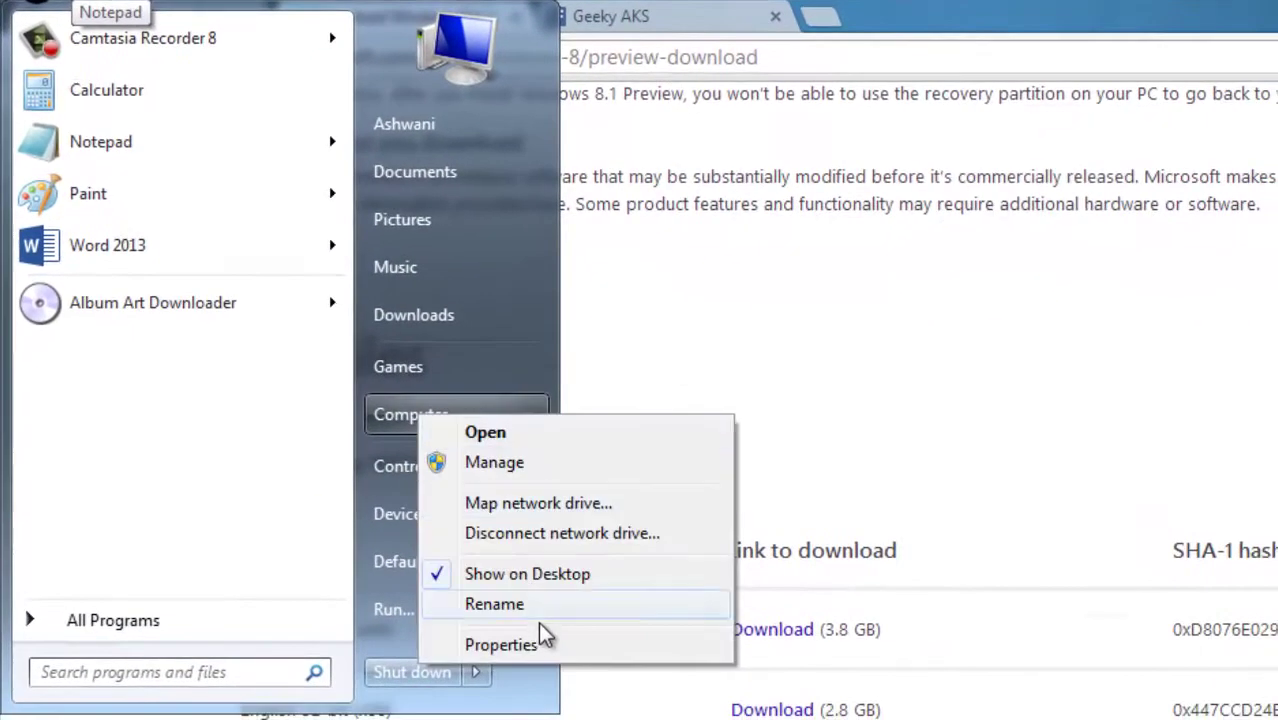
click(631, 652)
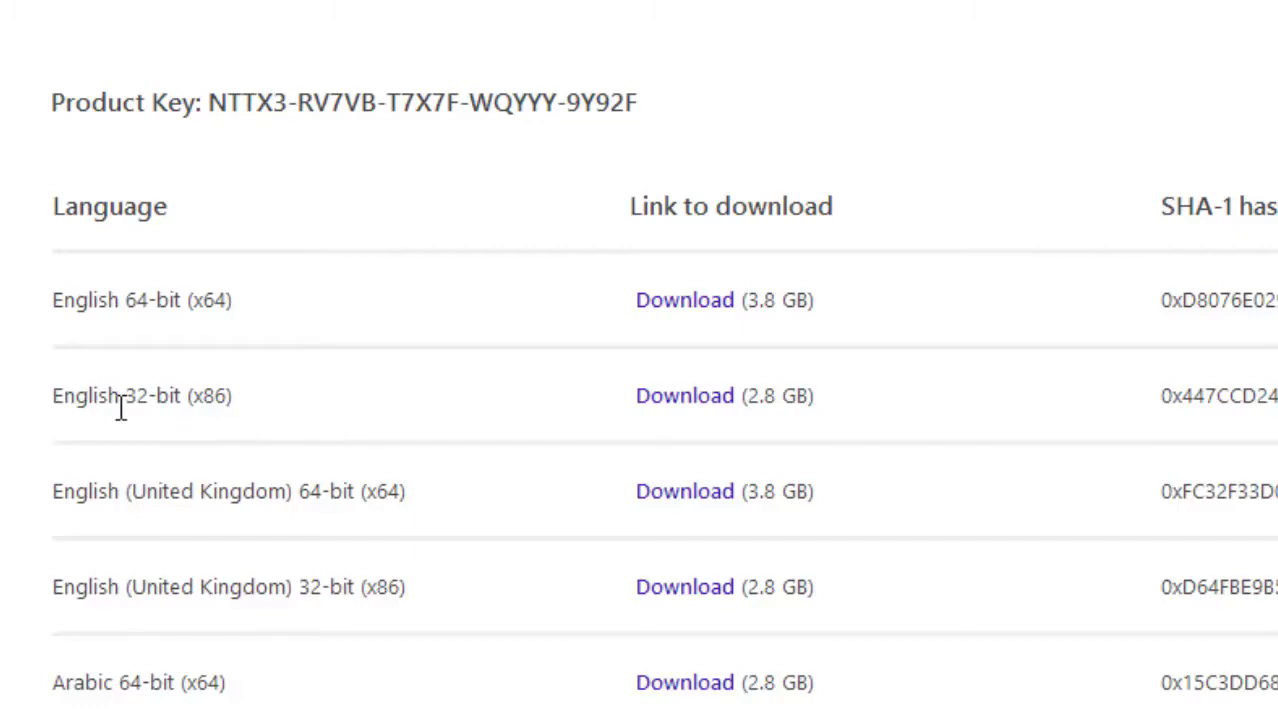
Start the 2.8 GB download from the English 32-bit (x86) row's Download link
drag(128, 405, 190, 400)
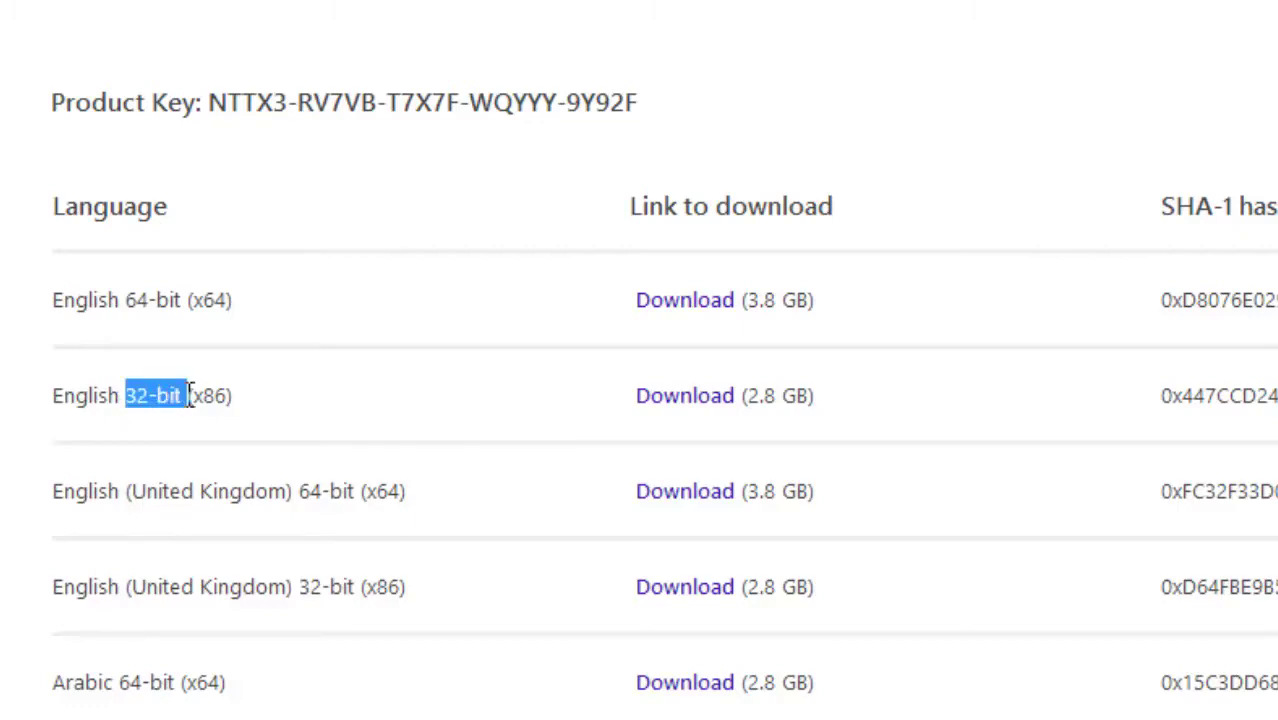
click(322, 400)
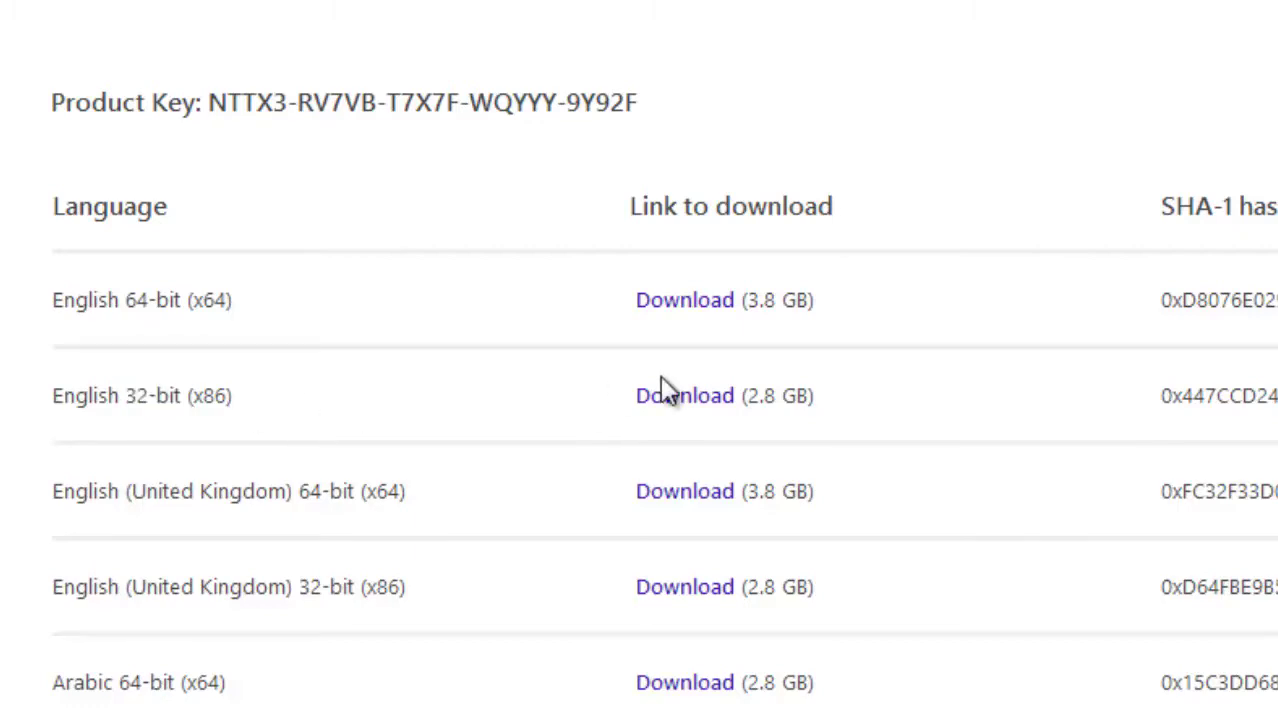
click(706, 398)
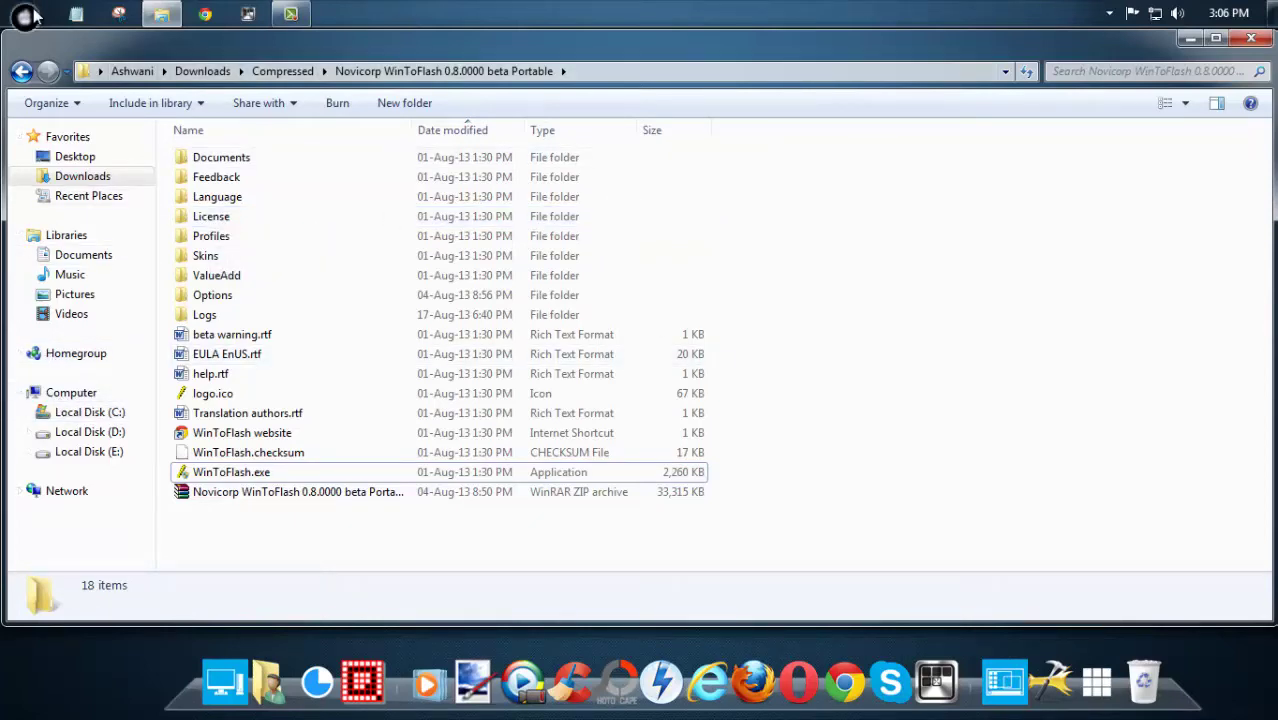
Check the free space on Removable Disk (J:) in the computer's drive list
key(super)
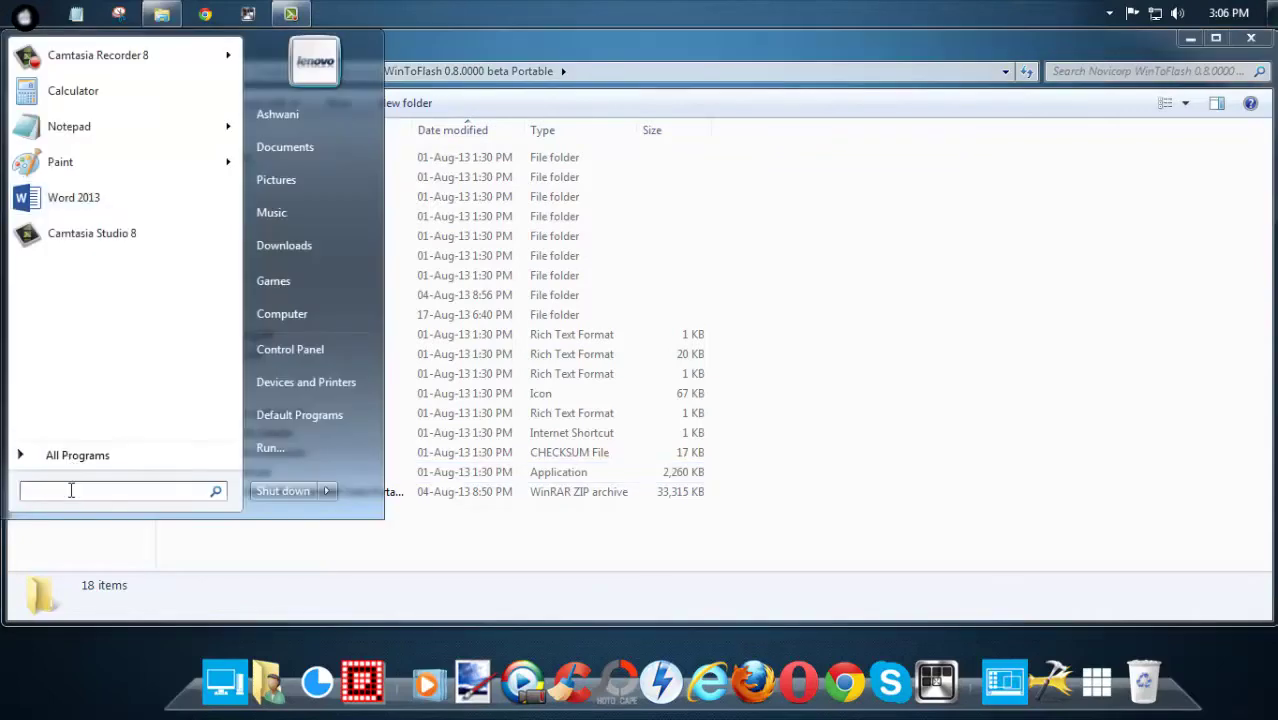
click(853, 282)
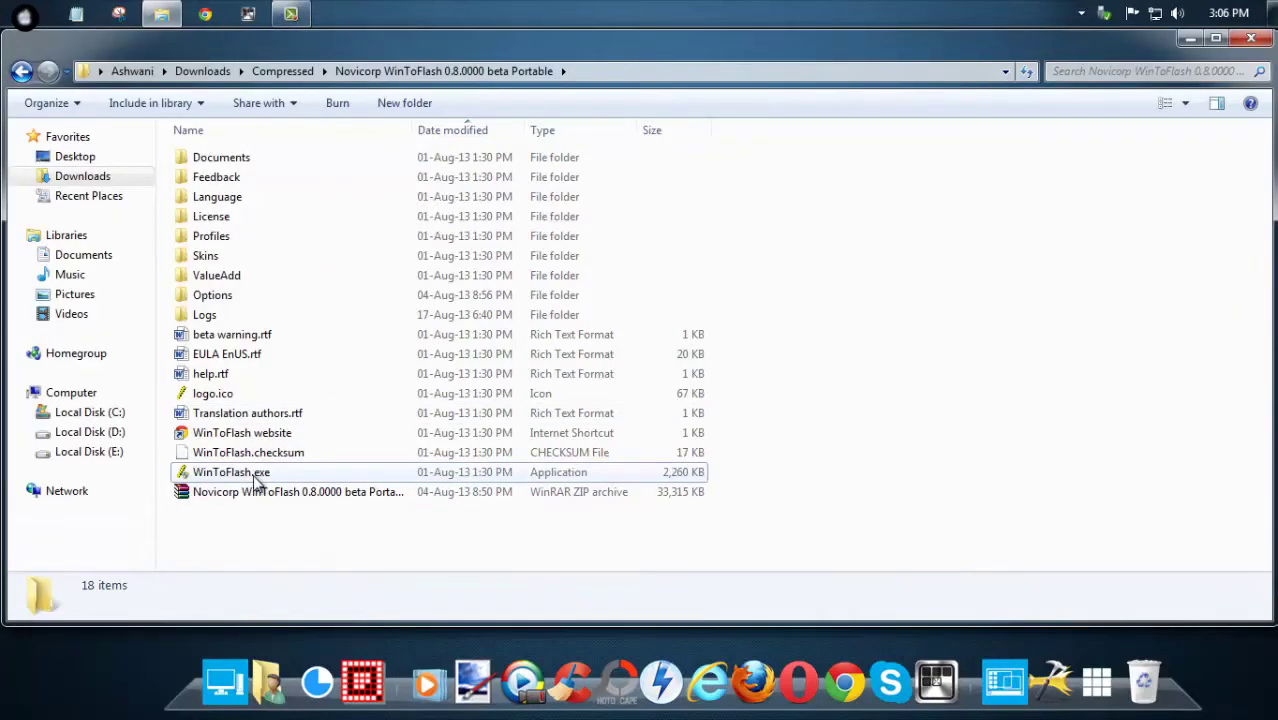
click(253, 474)
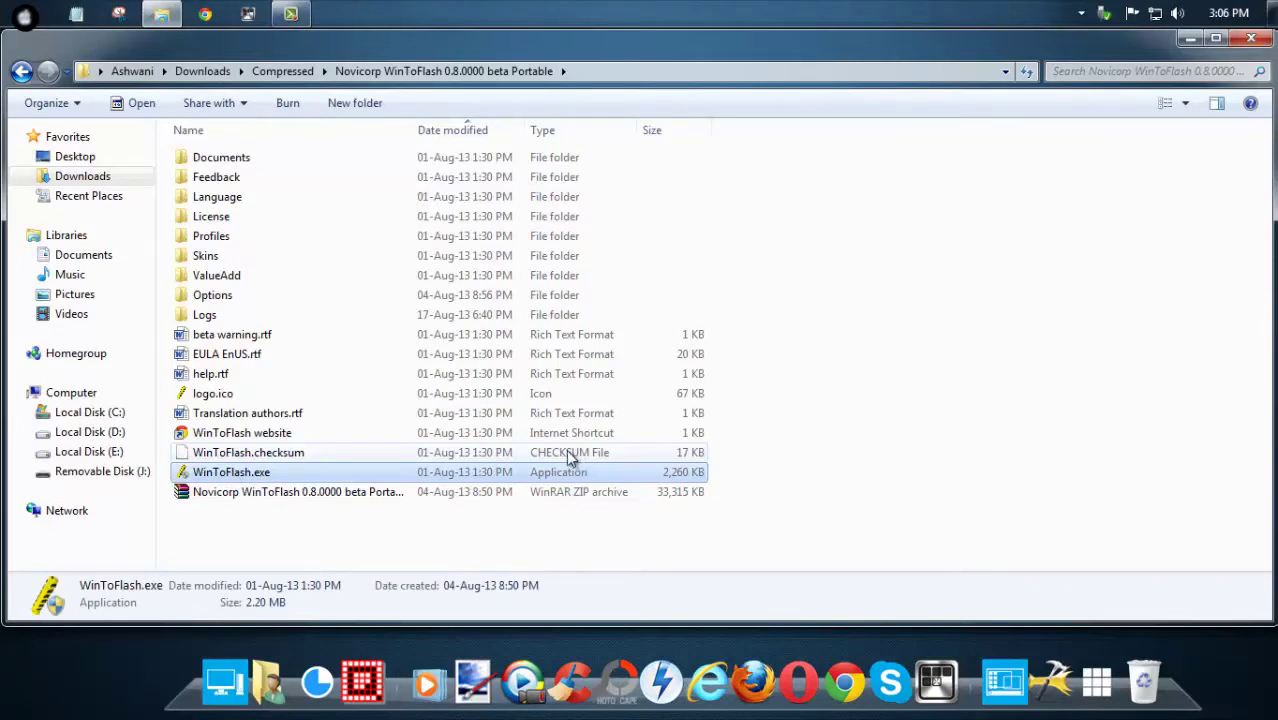
click(902, 342)
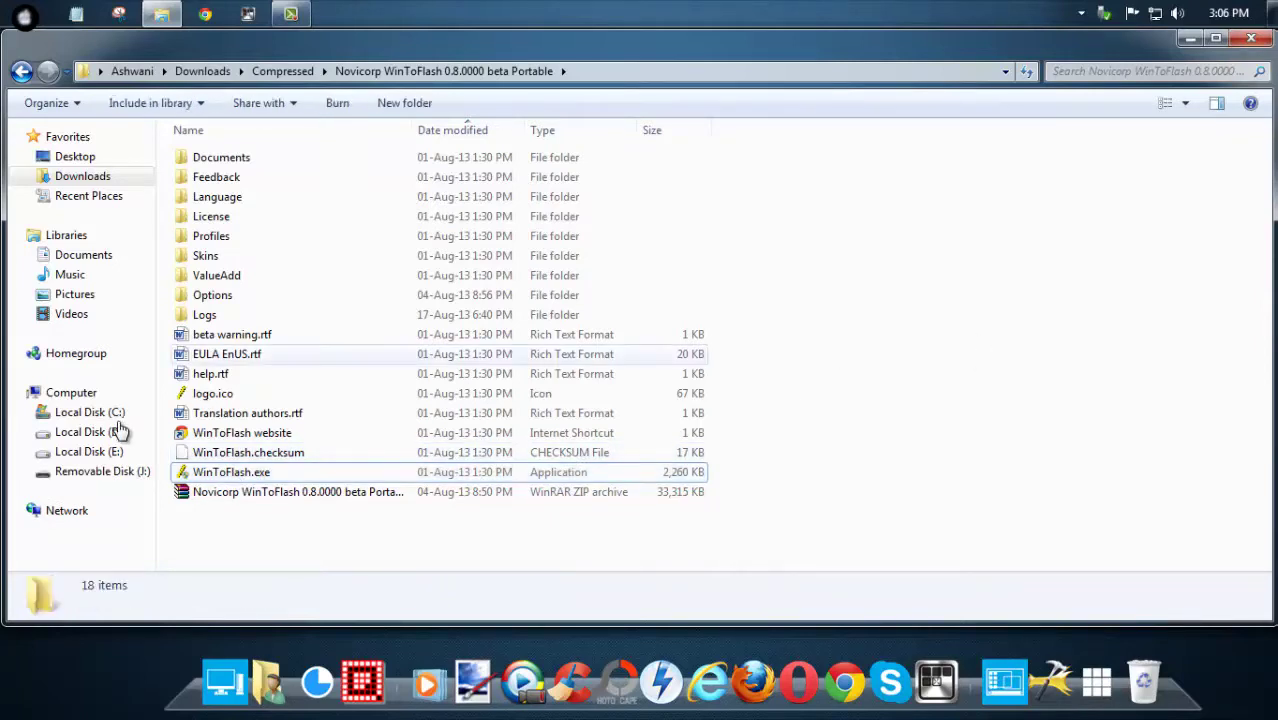
click(113, 392)
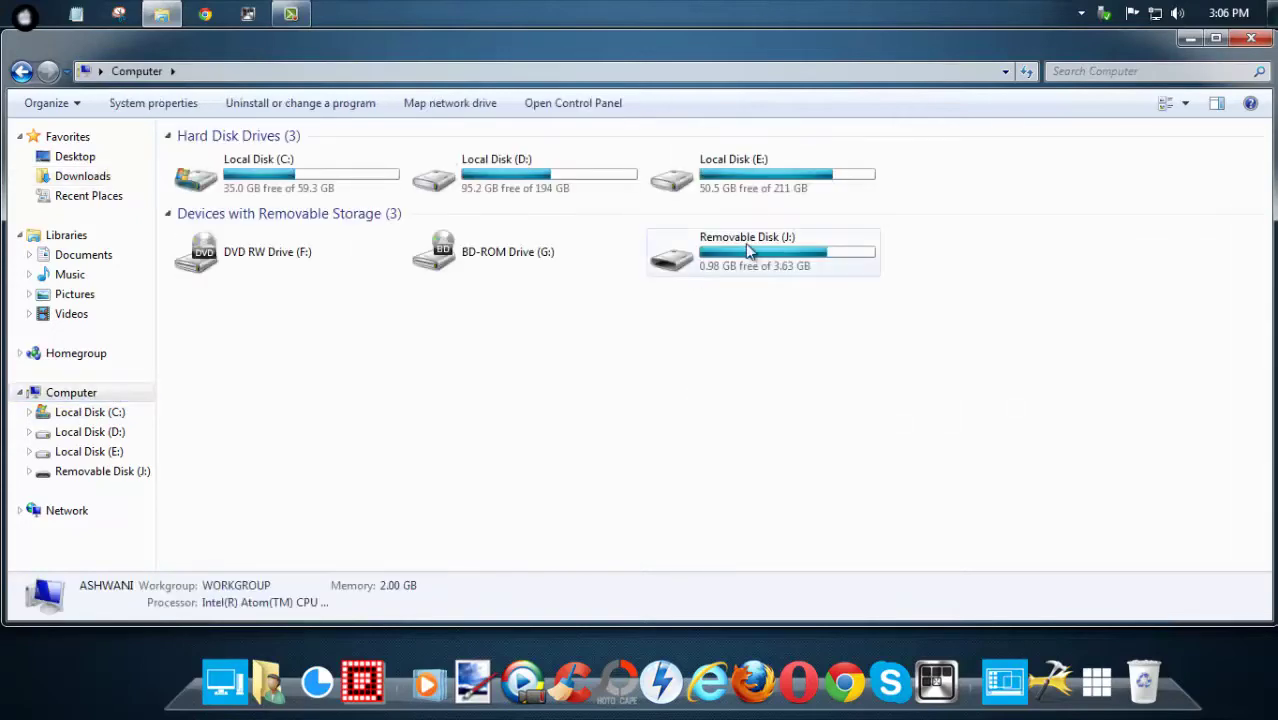
click(886, 262)
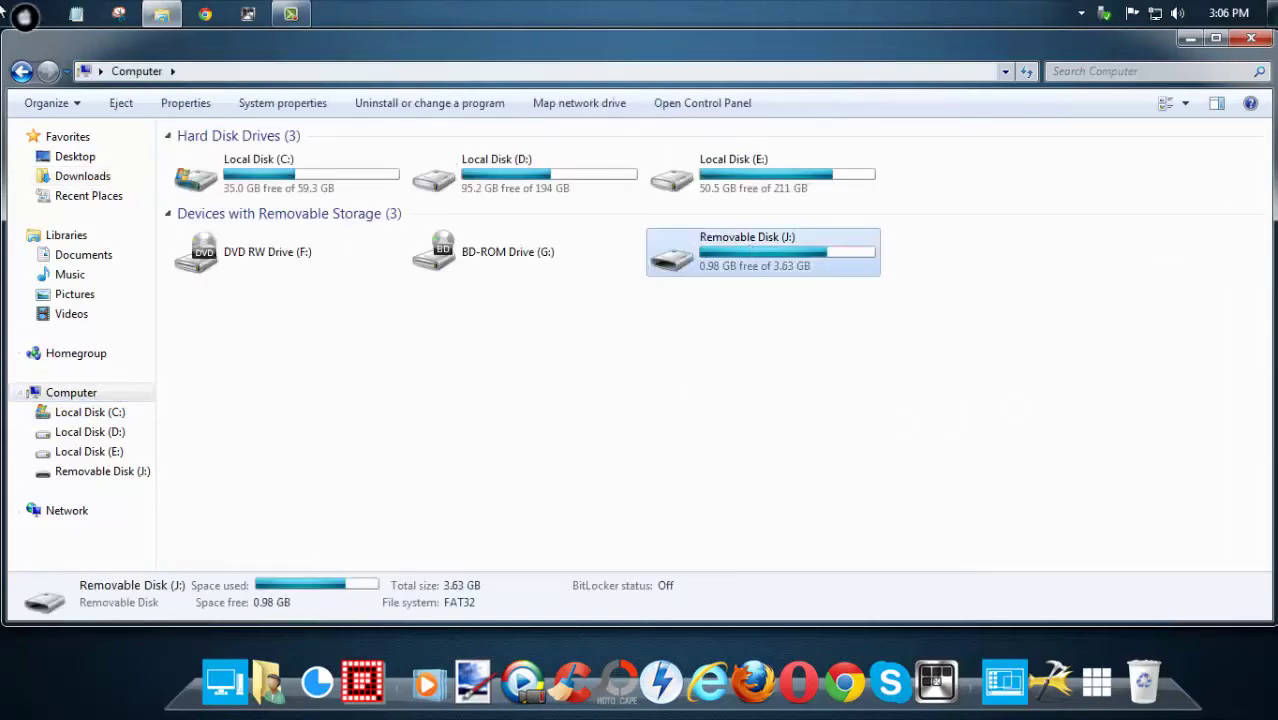
Back in the WinToFlash folder, check the ZIP archive's context menu, then select WinToFlash.exe
click(22, 74)
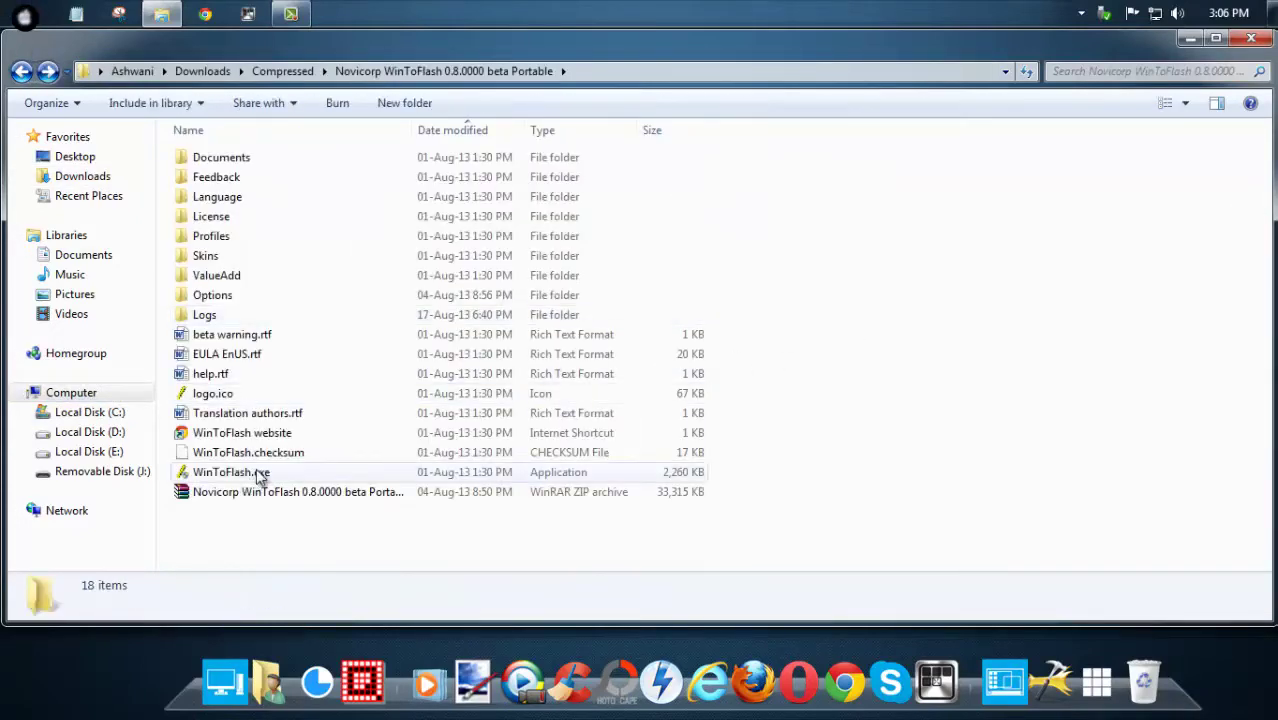
click(257, 476)
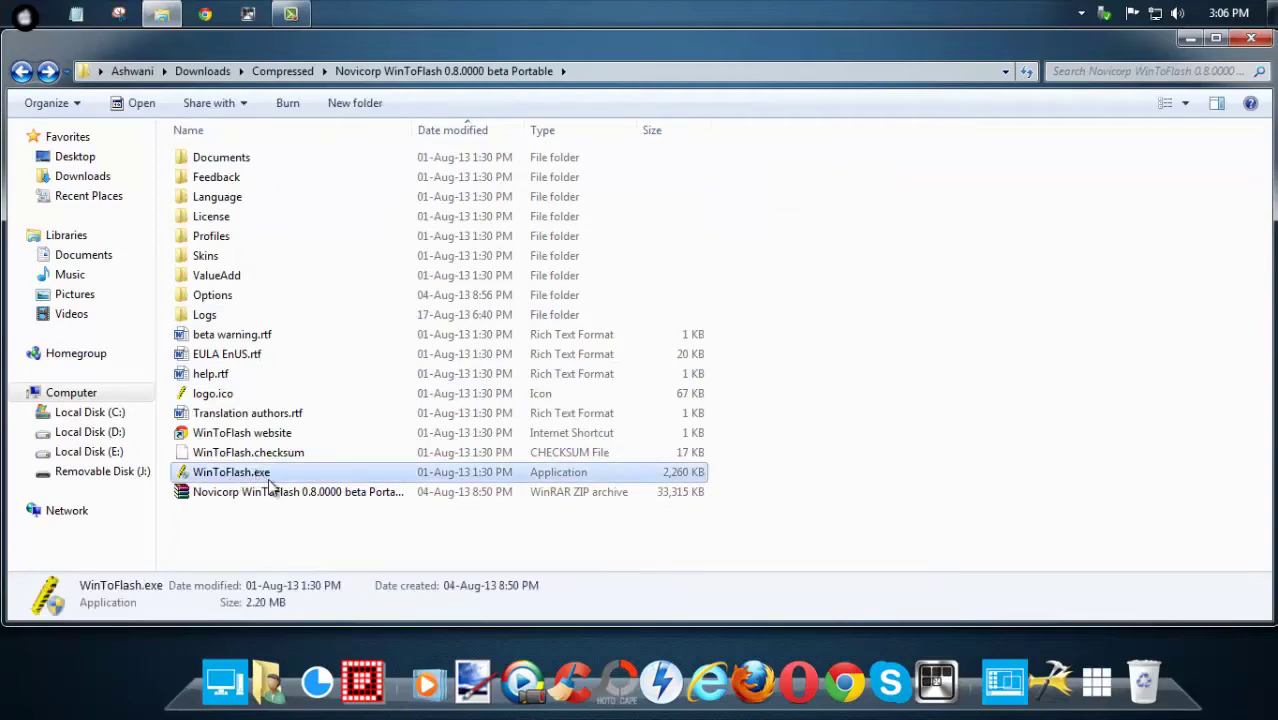
click(263, 496)
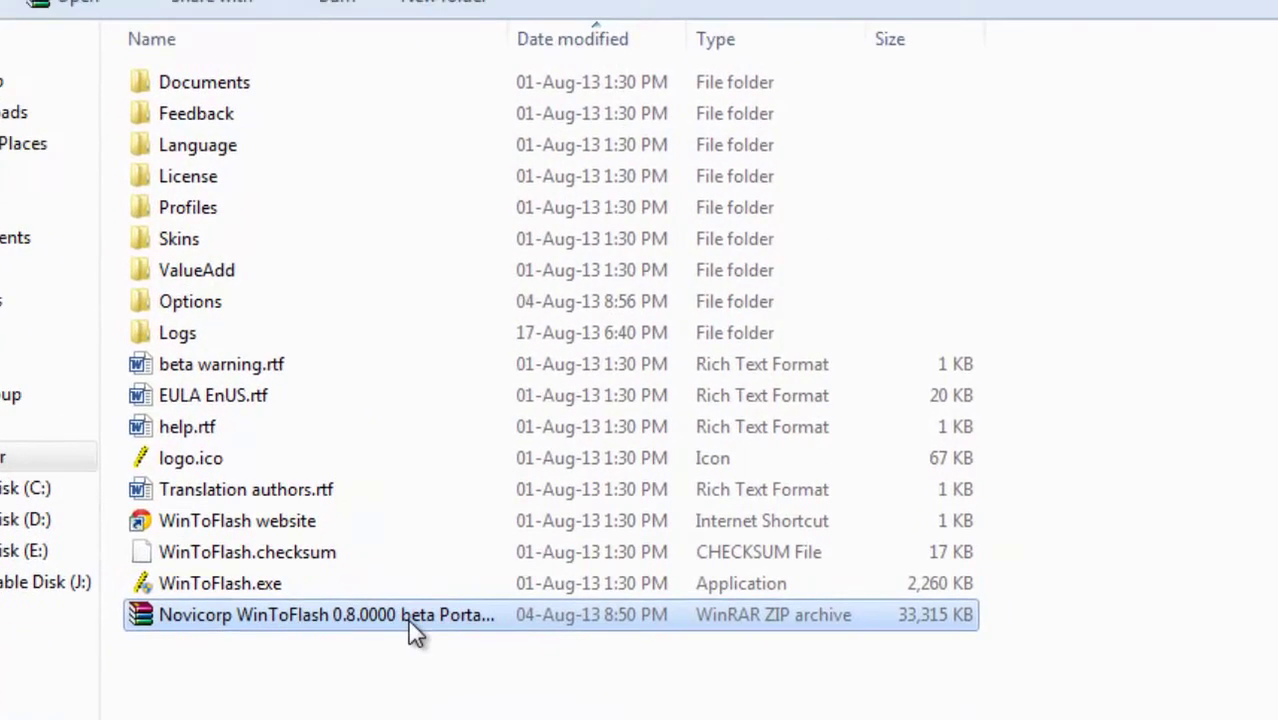
right_click(410, 618)
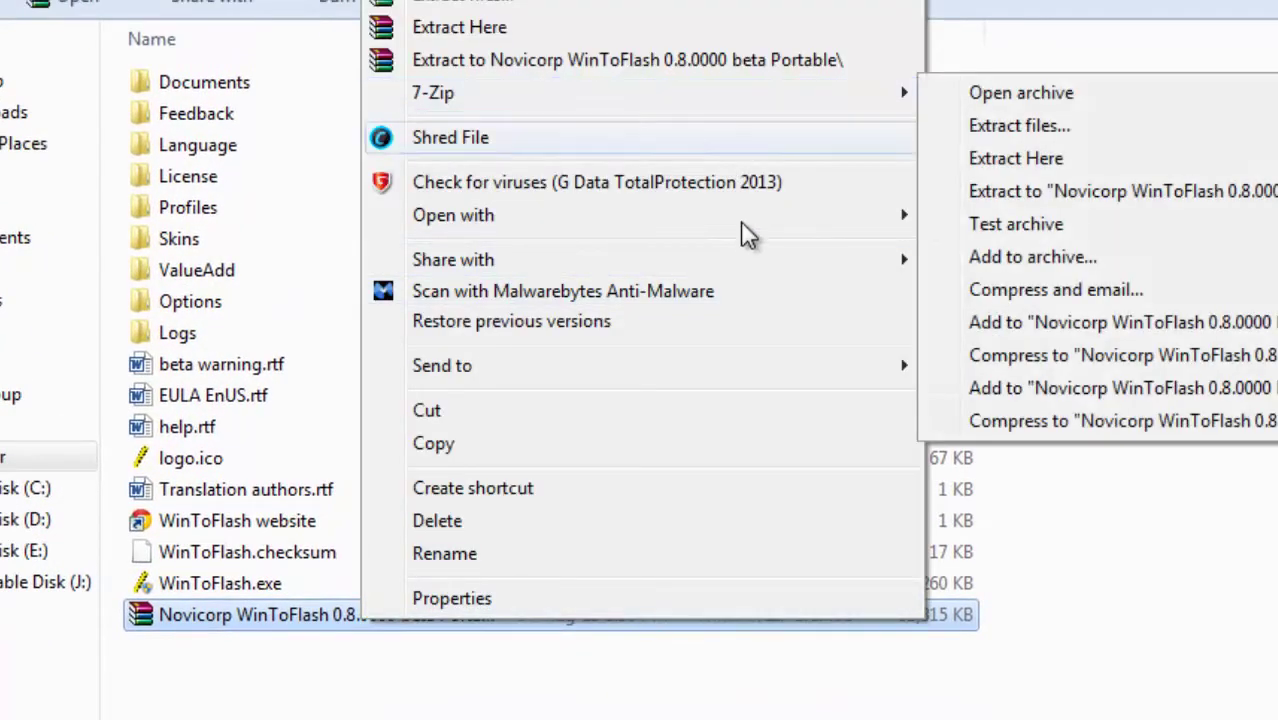
mouse_move(780, 218)
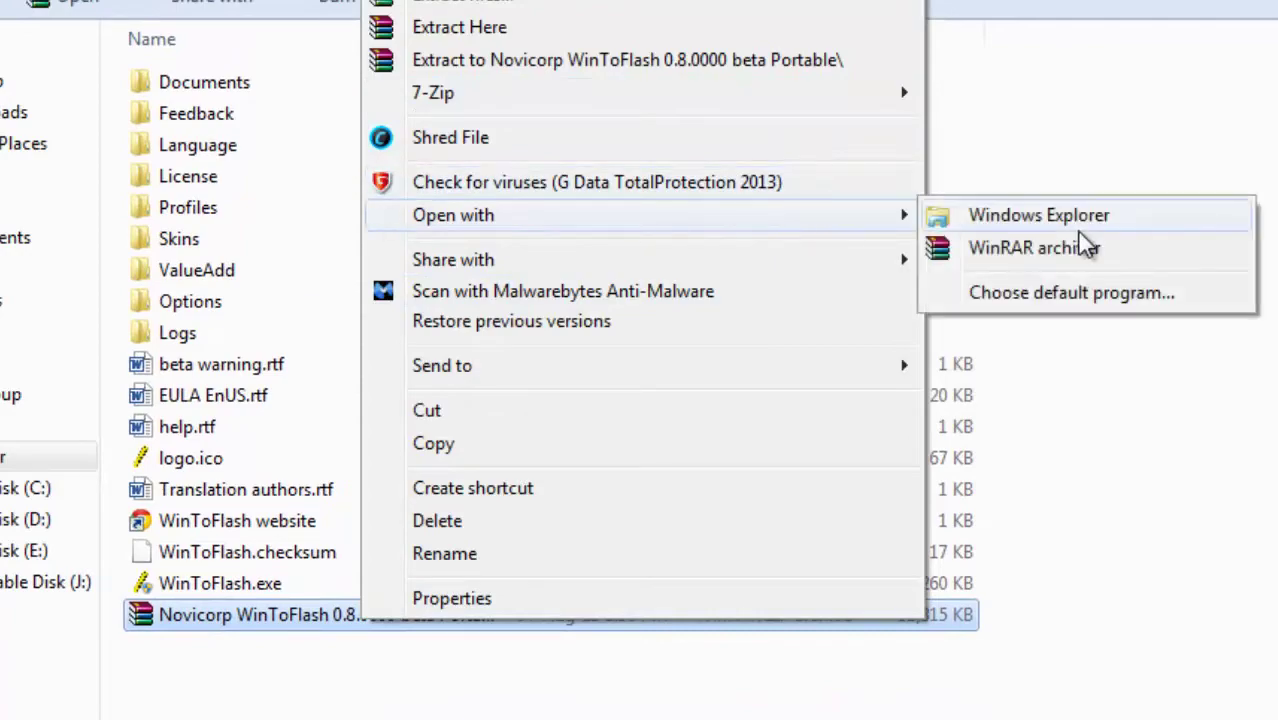
key(Escape)
key(Escape)
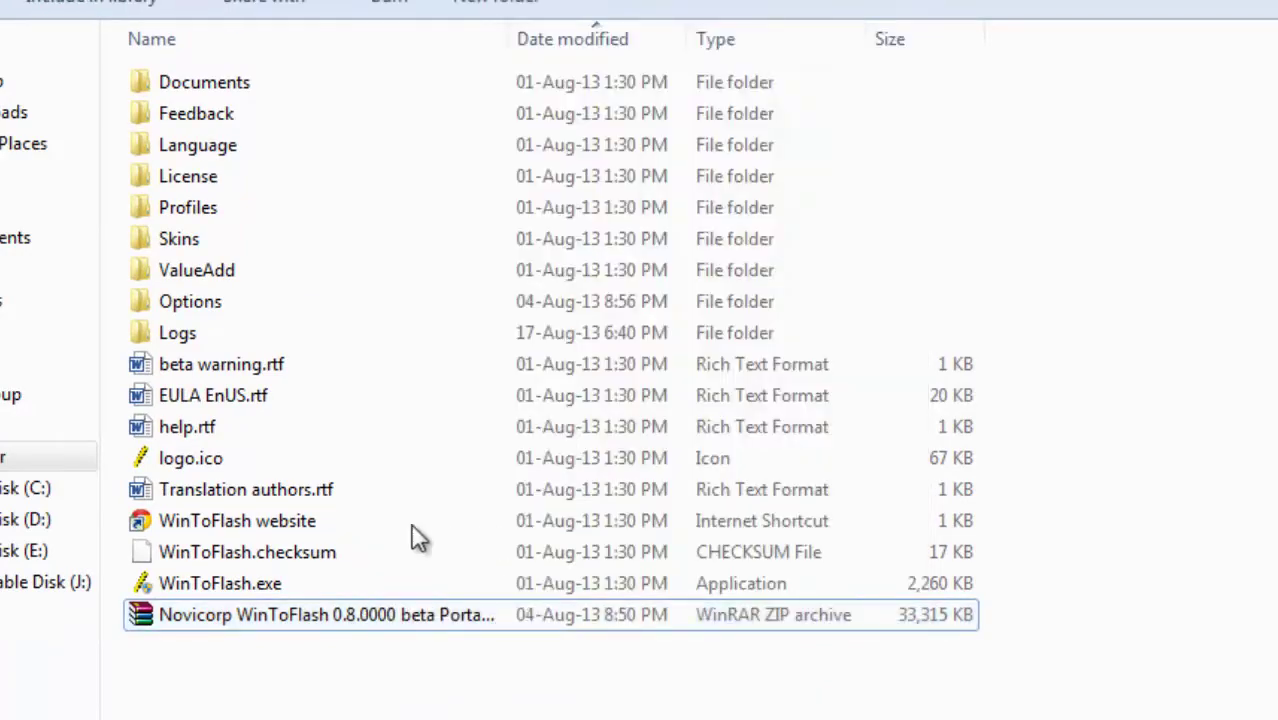
click(243, 588)
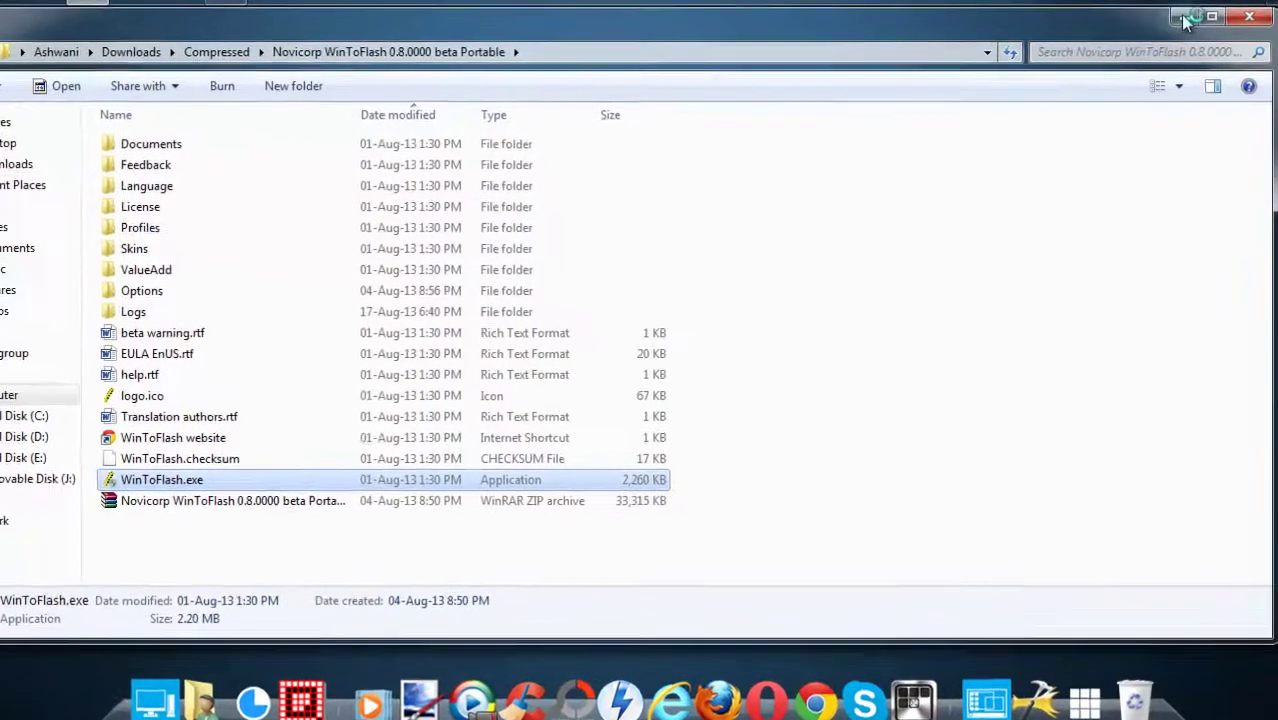
Run the Windows Setup Transfer Wizard to Basic parameters, detecting source D:\ and USB drive J:\
click(1190, 37)
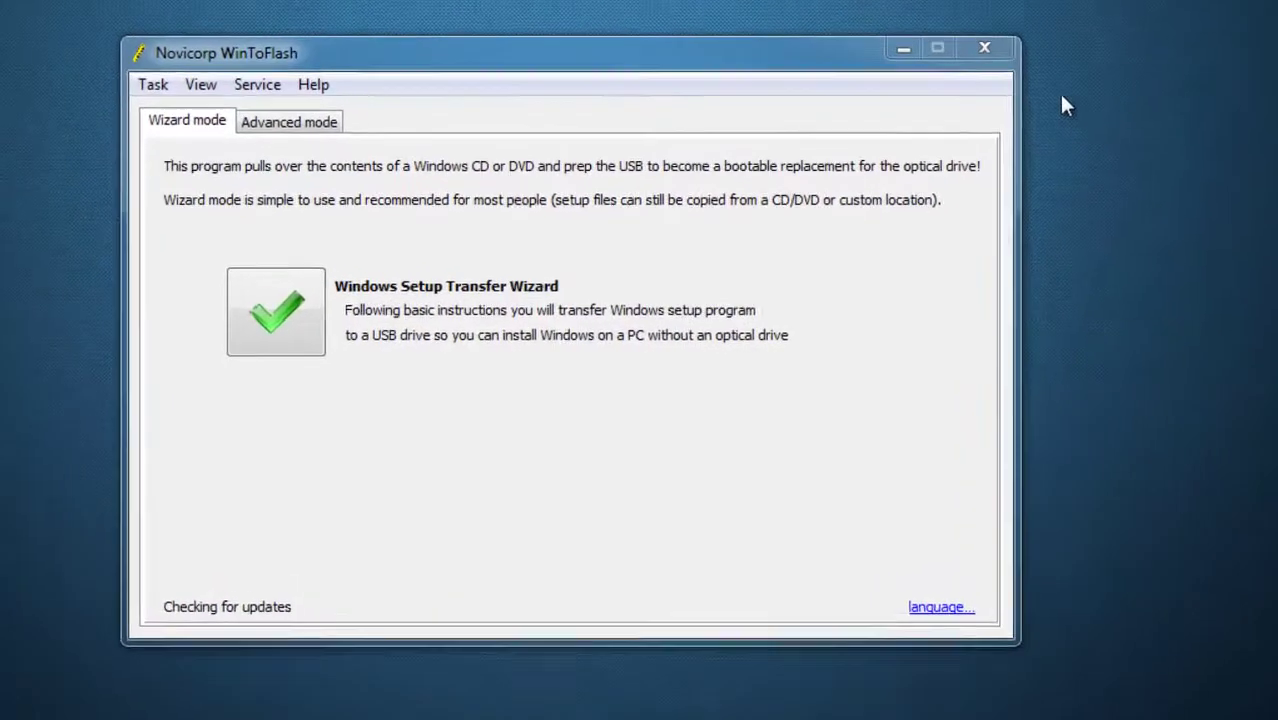
click(302, 307)
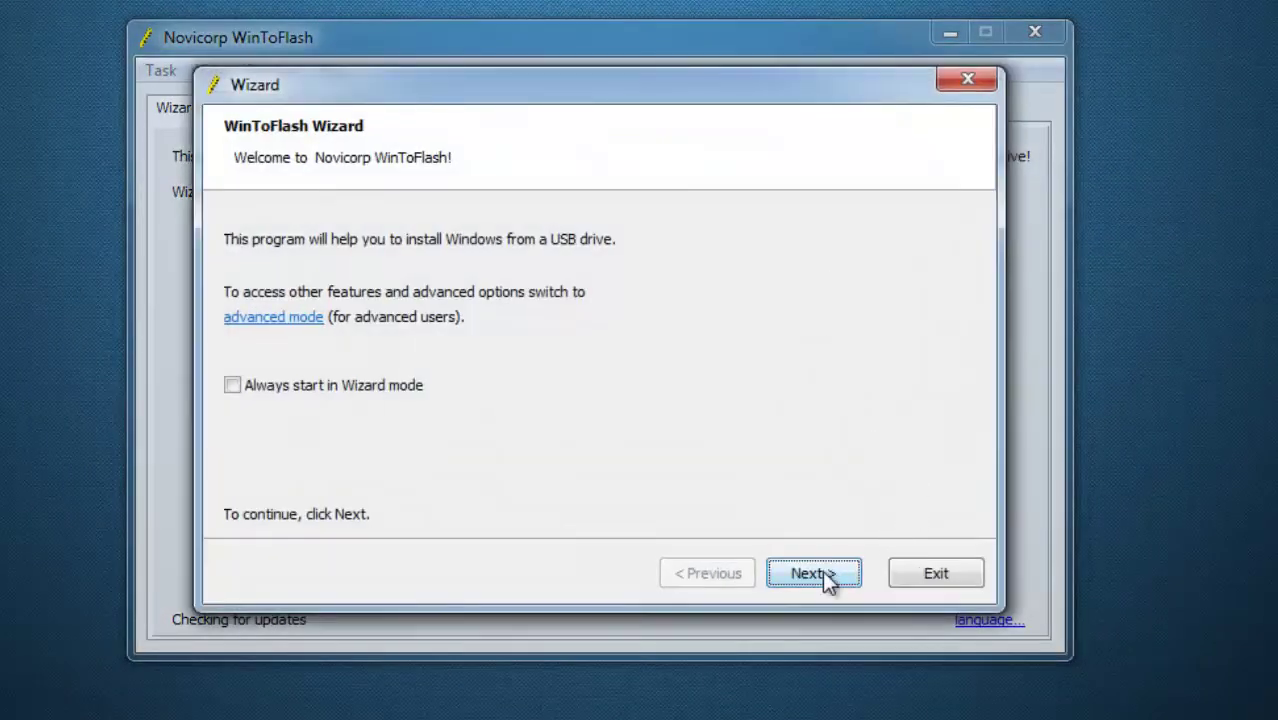
click(824, 576)
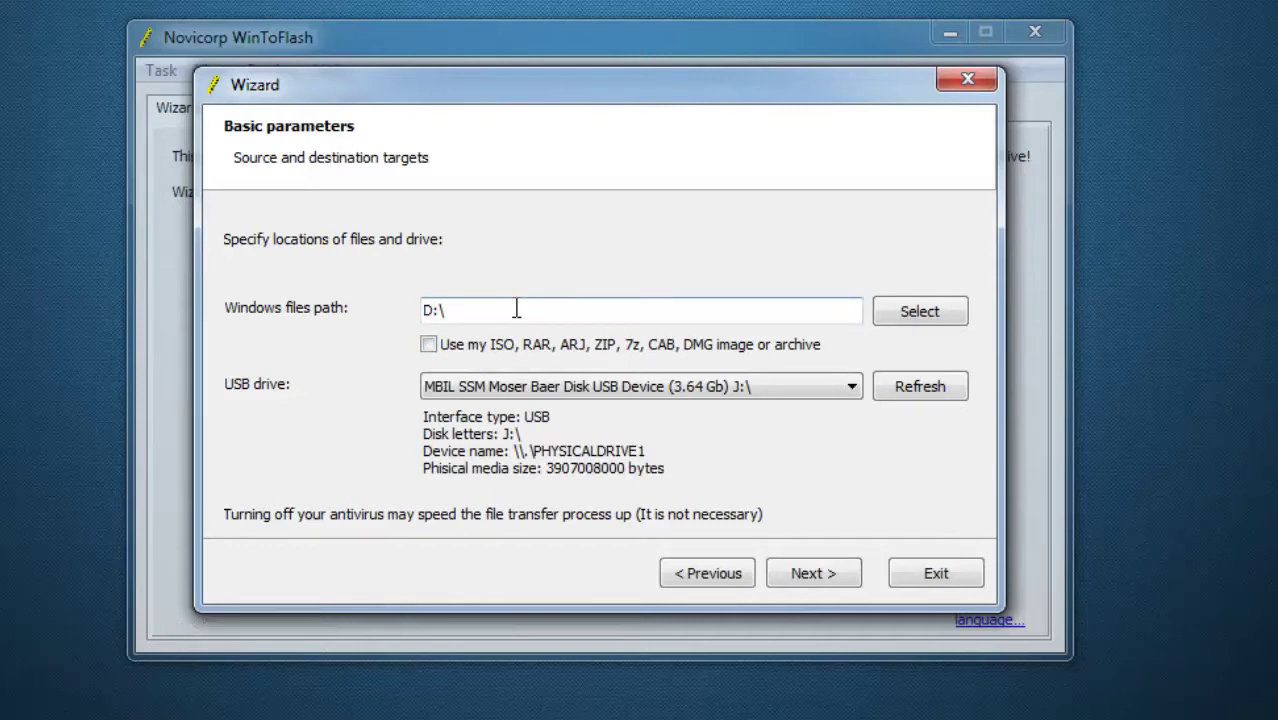
Cancel the folder browser, enable the ISO/archive image option, and locate the WindowsBlue ISO on the Desktop
click(943, 316)
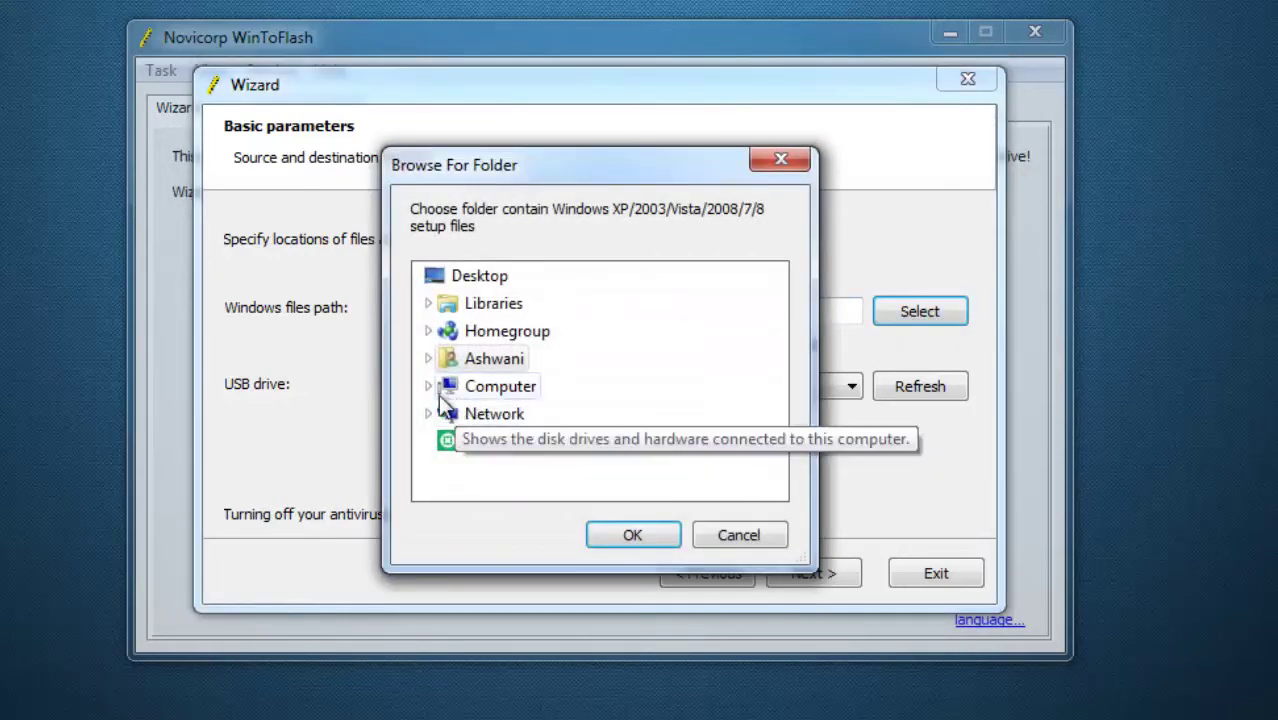
click(738, 533)
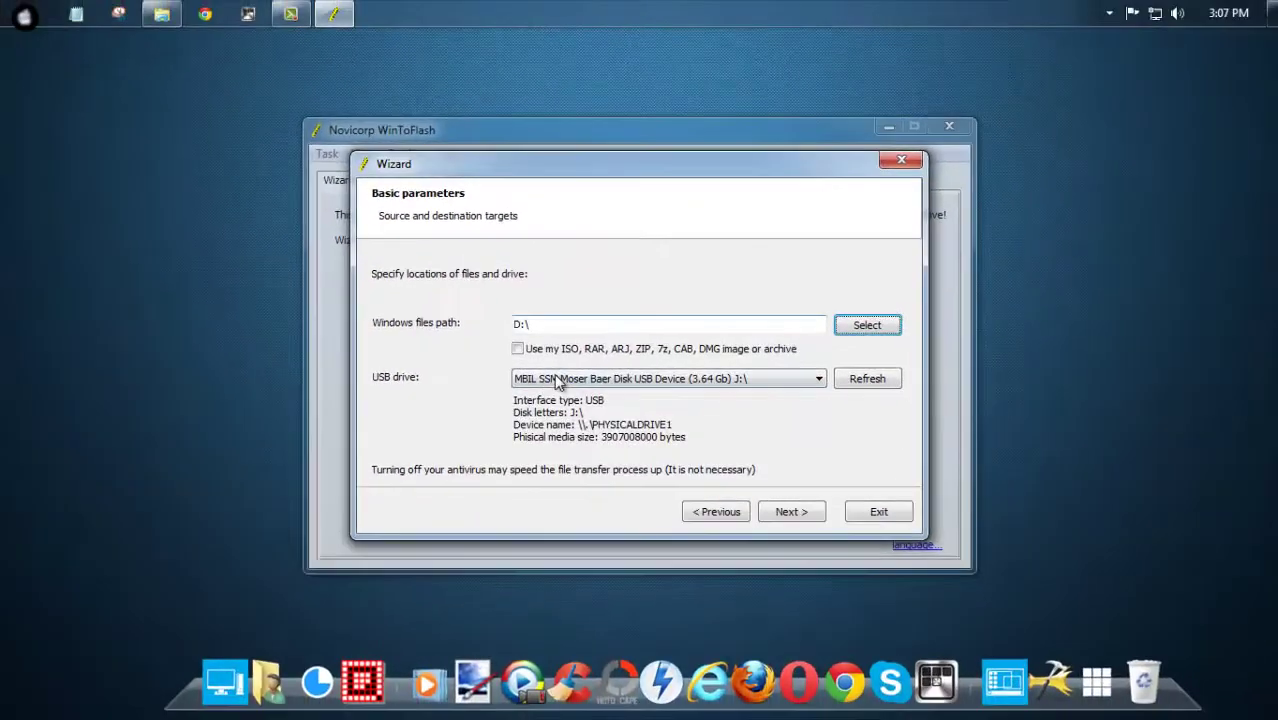
click(557, 381)
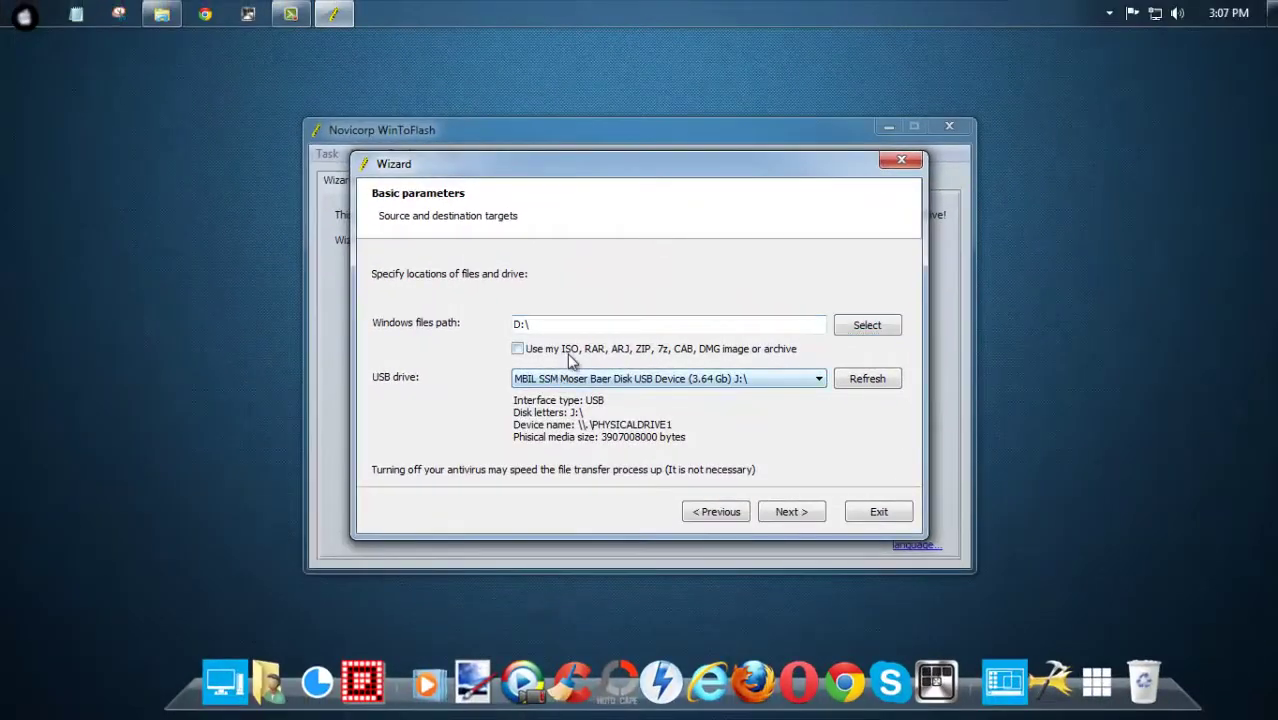
click(1005, 682)
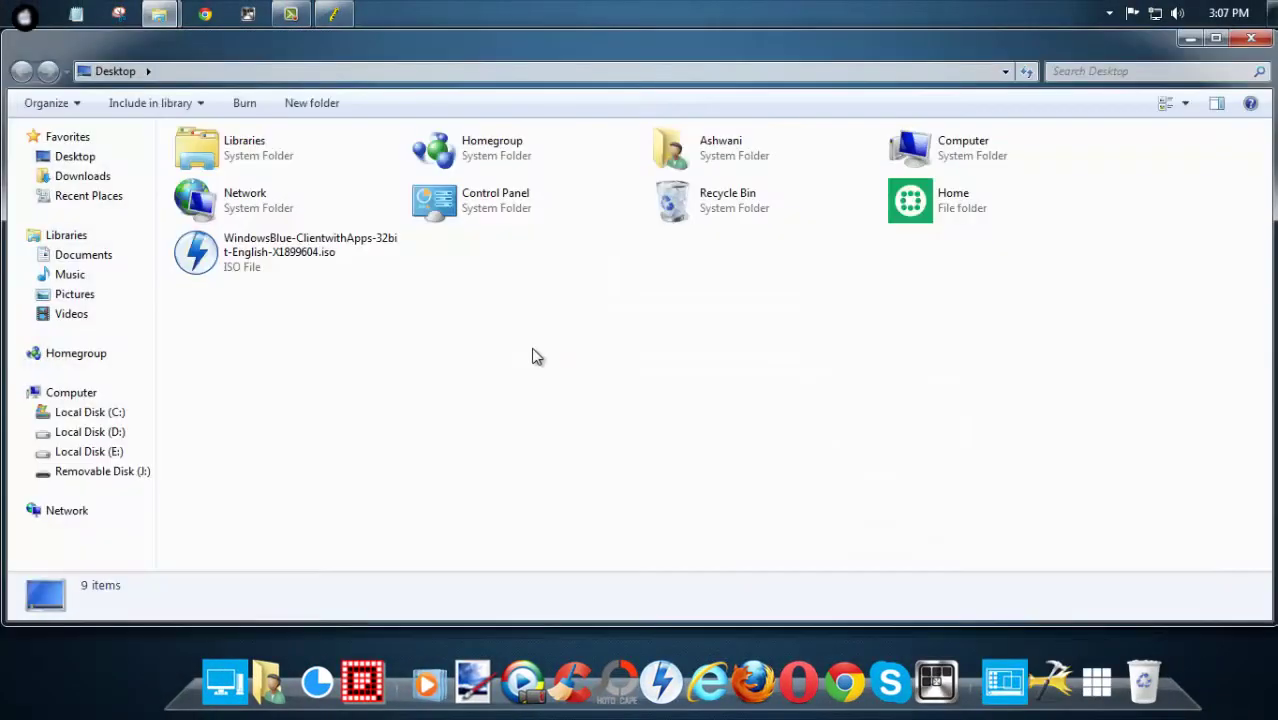
click(275, 256)
click(600, 340)
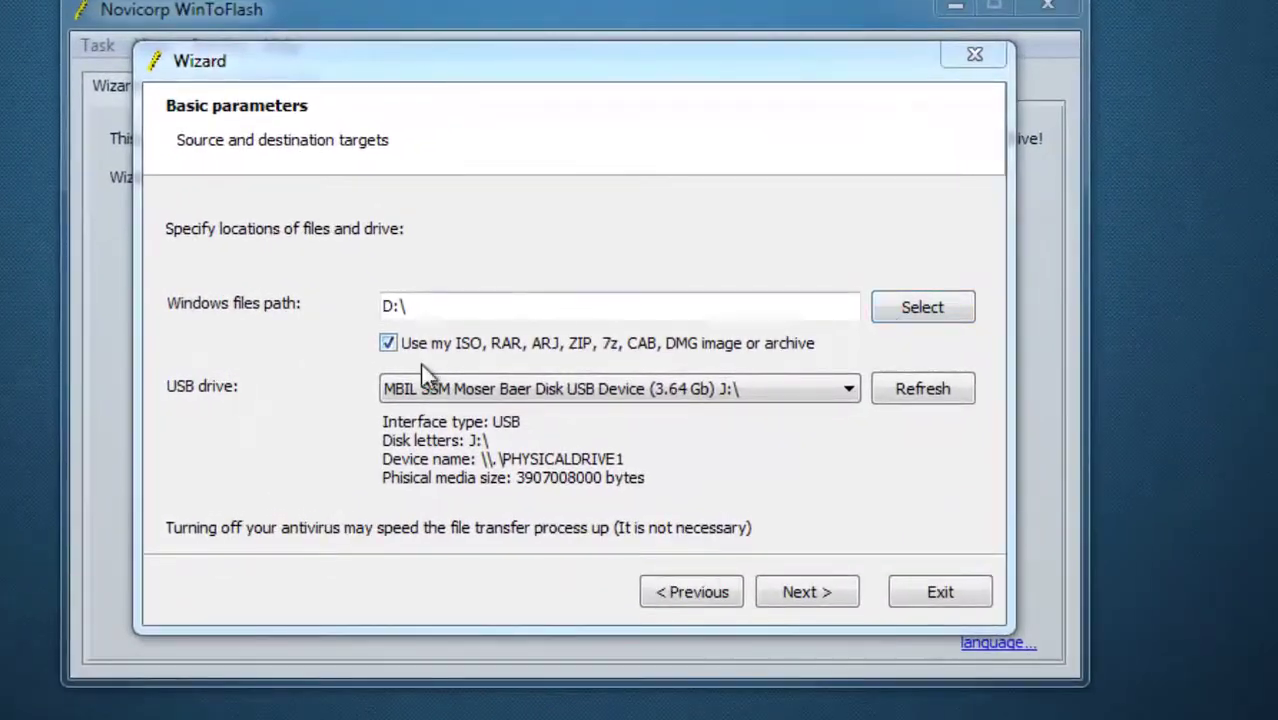
Set the Windows files path to the WindowsBlue-ClientwithApps-32bit-English ISO on the Desktop
click(388, 351)
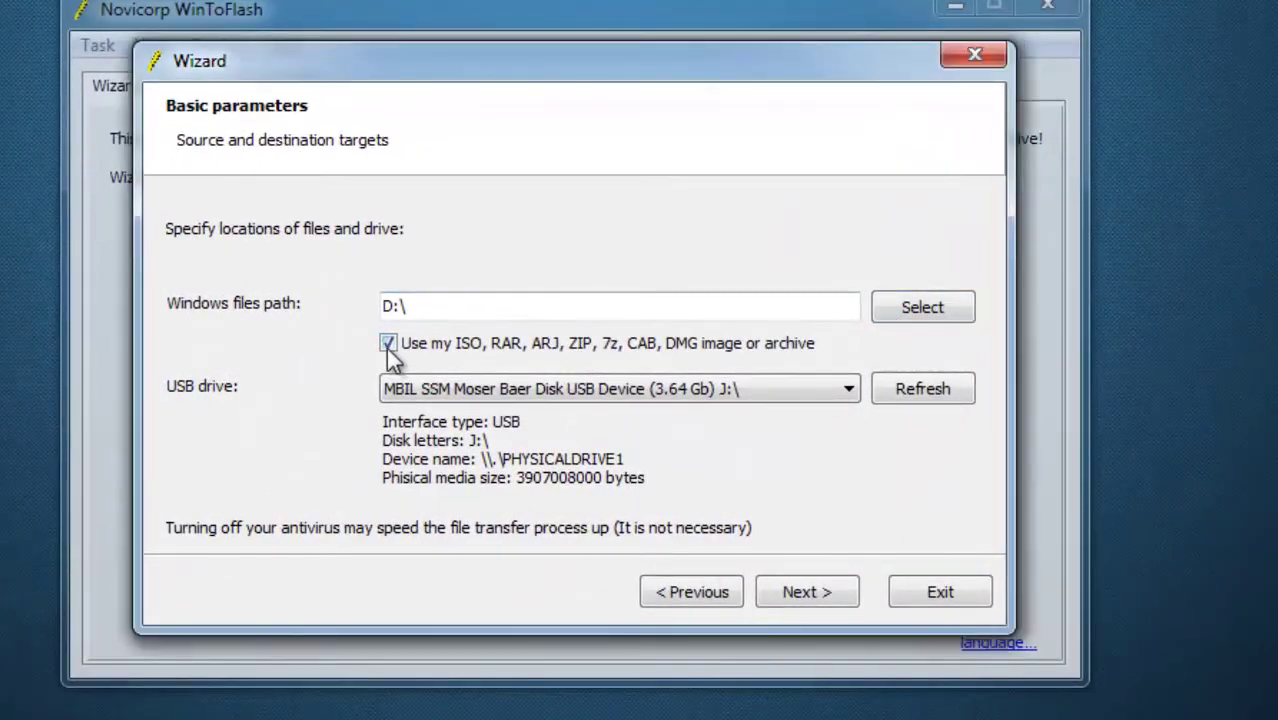
click(389, 346)
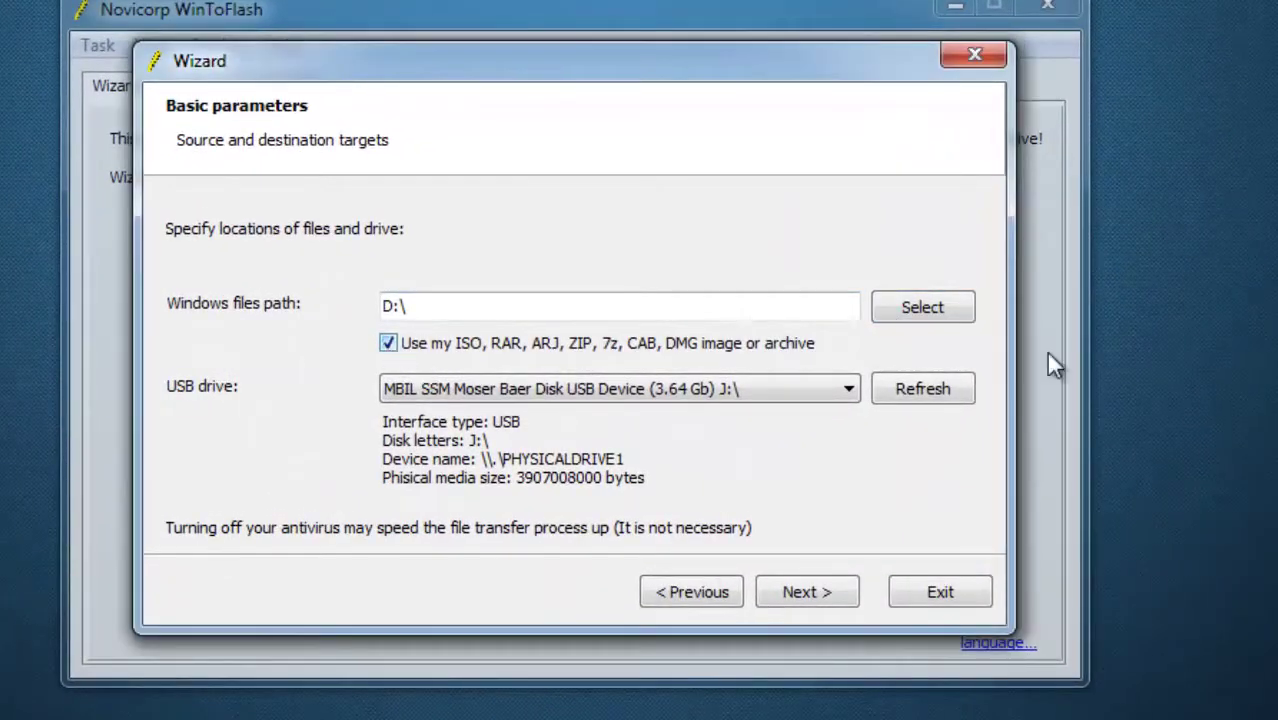
click(922, 308)
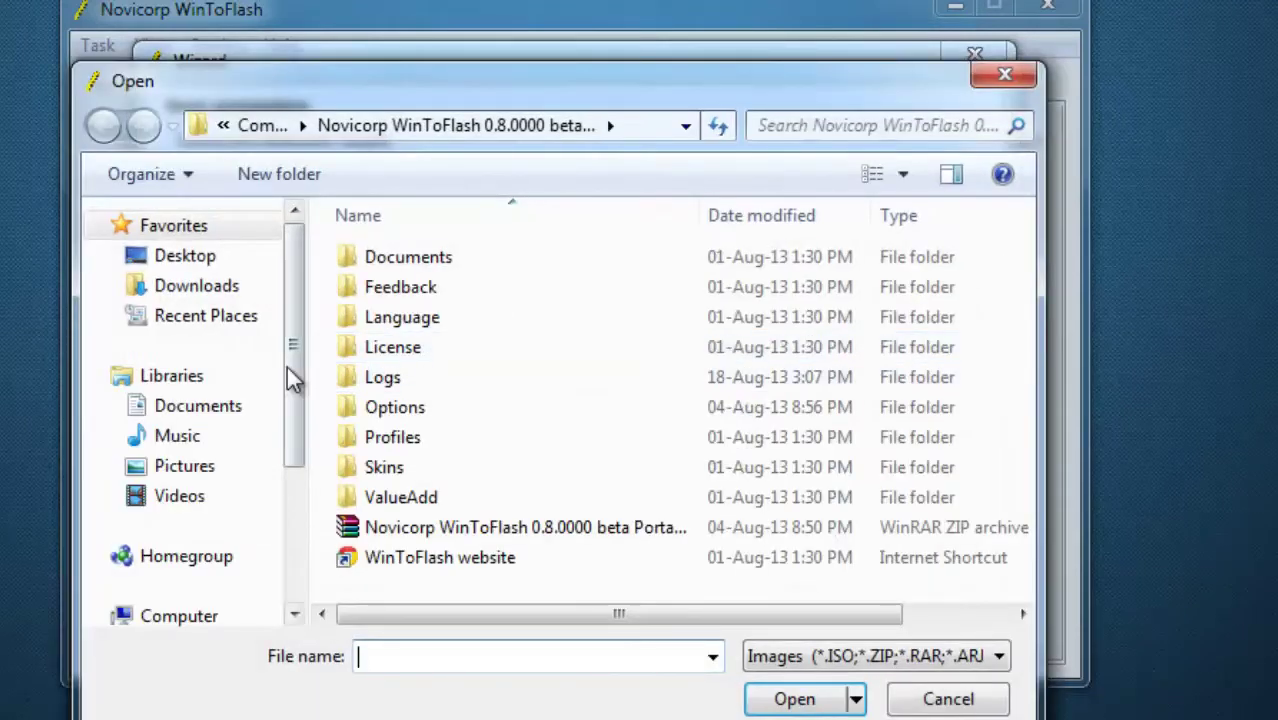
drag(288, 379, 295, 443)
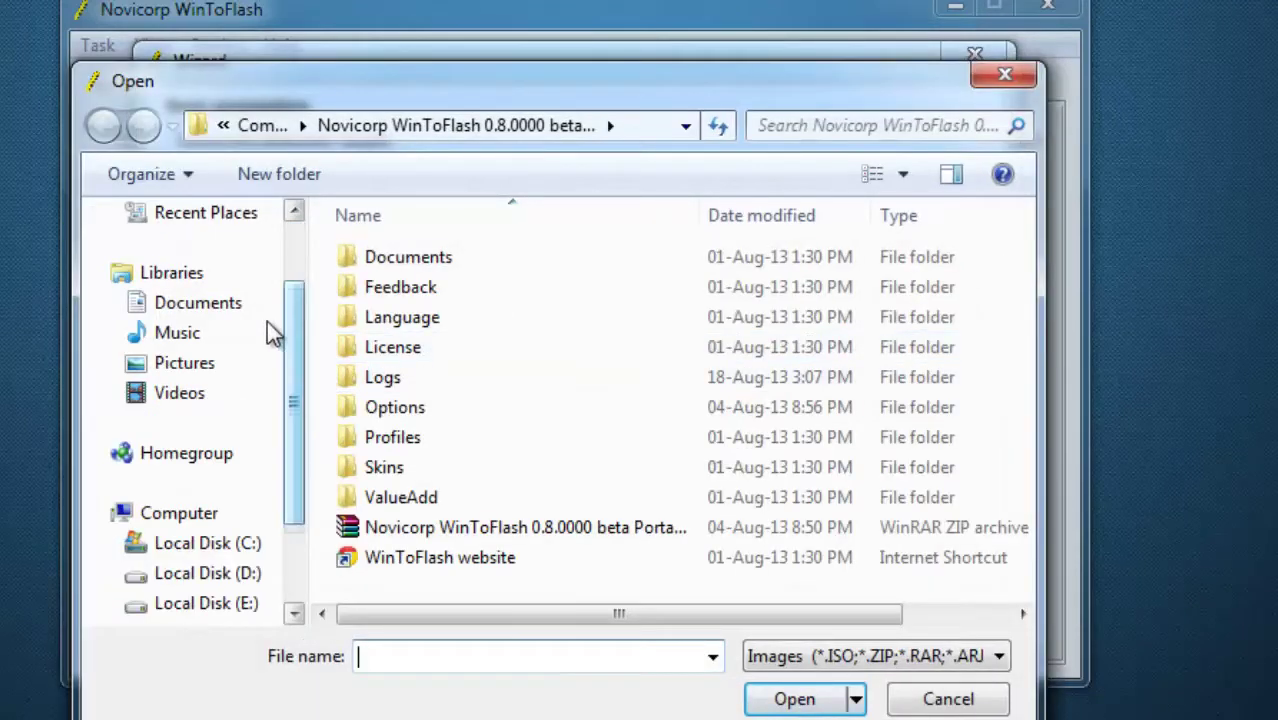
scroll(294, 285, up, 3)
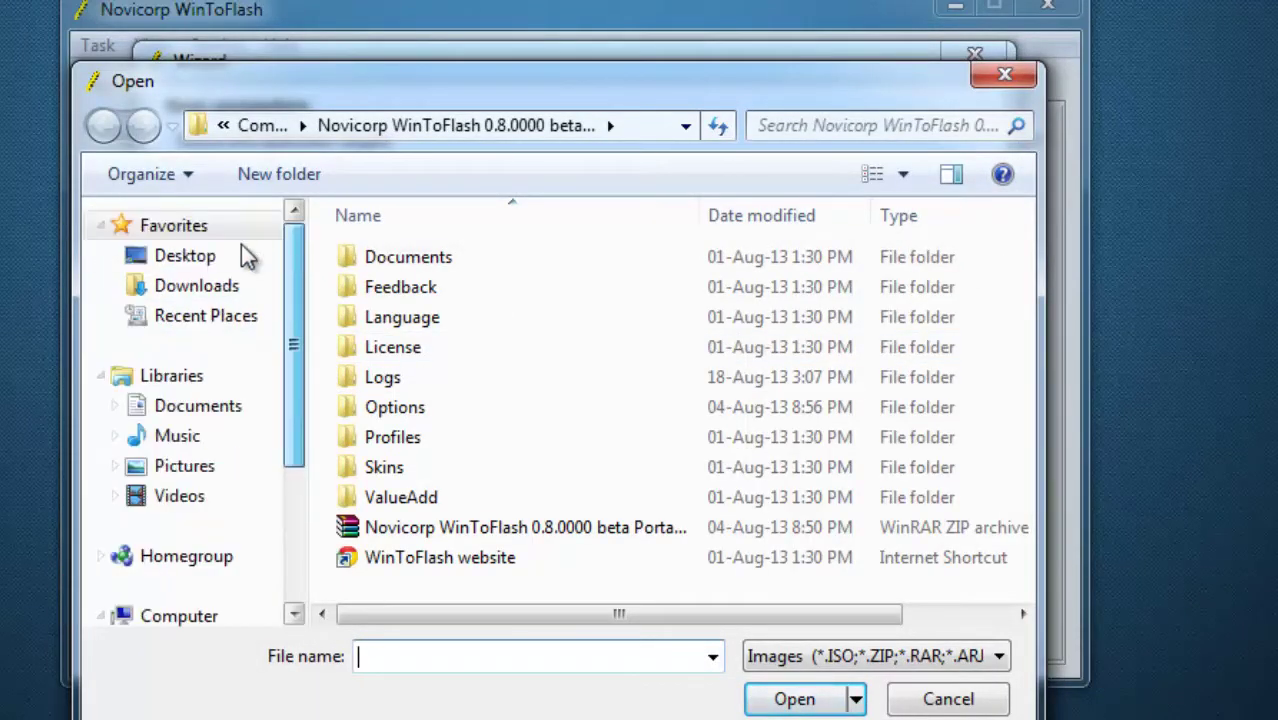
click(200, 257)
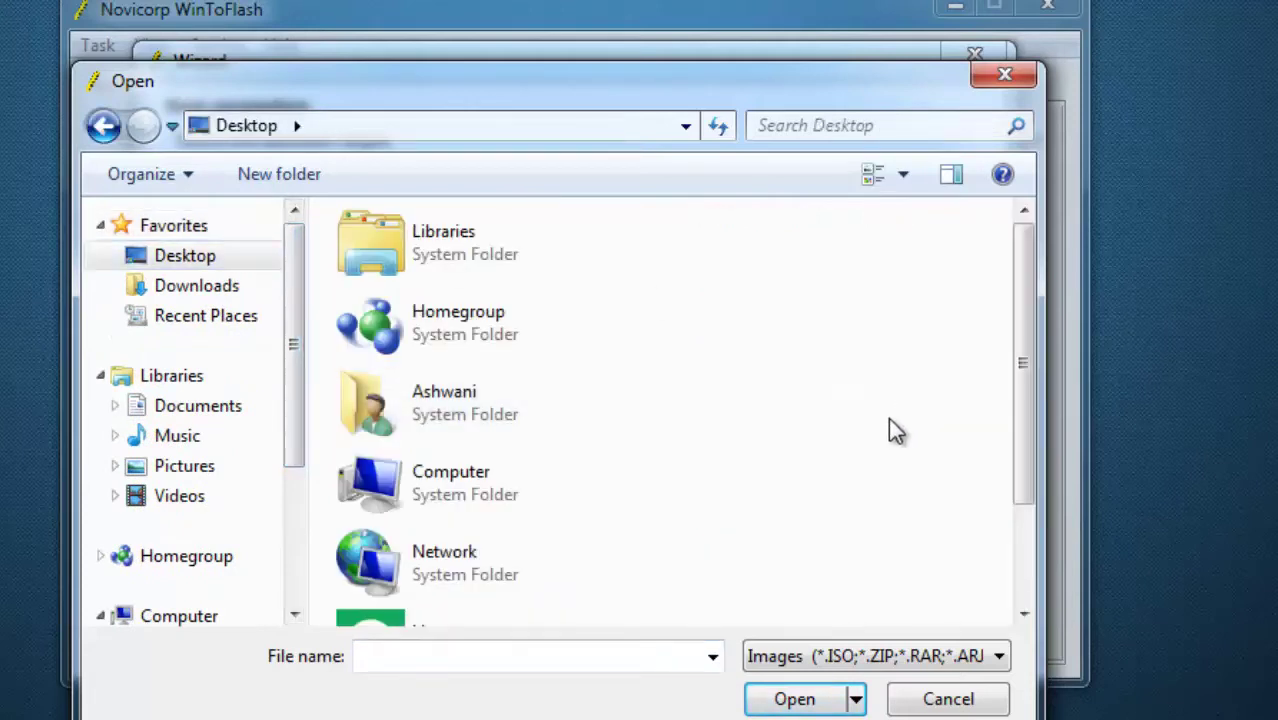
scroll(895, 430, down, 2)
click(570, 600)
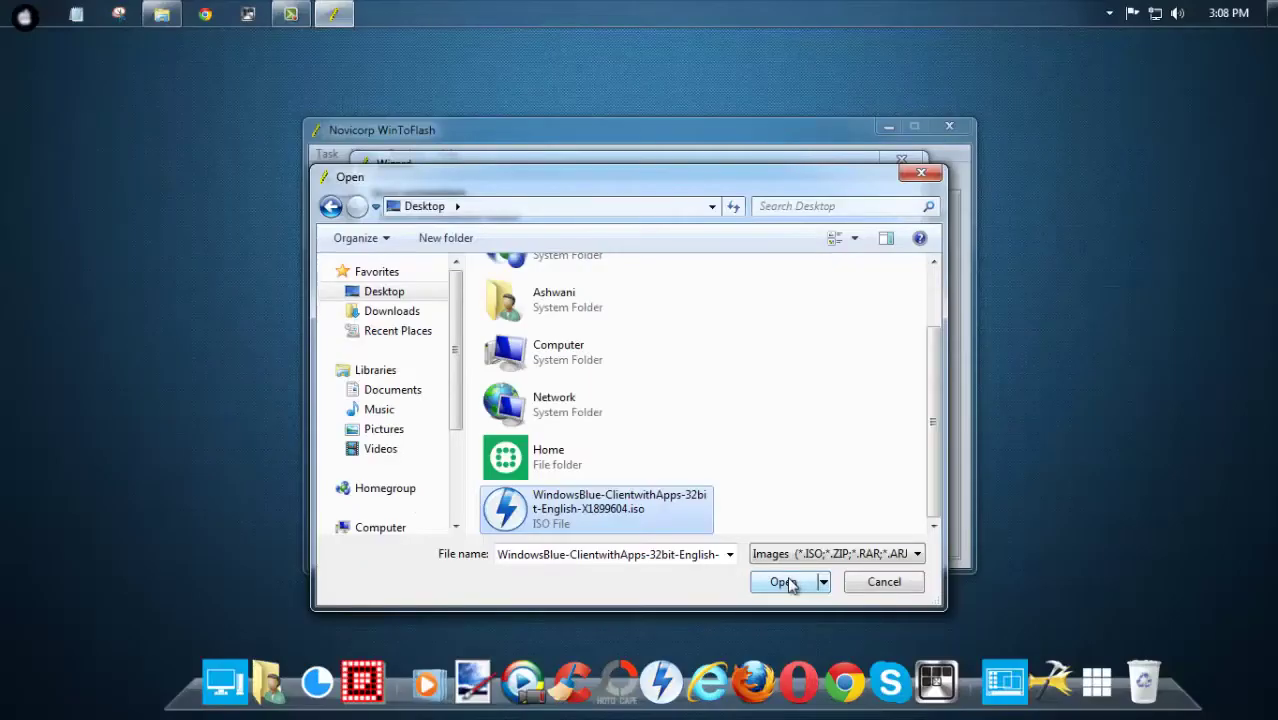
click(803, 699)
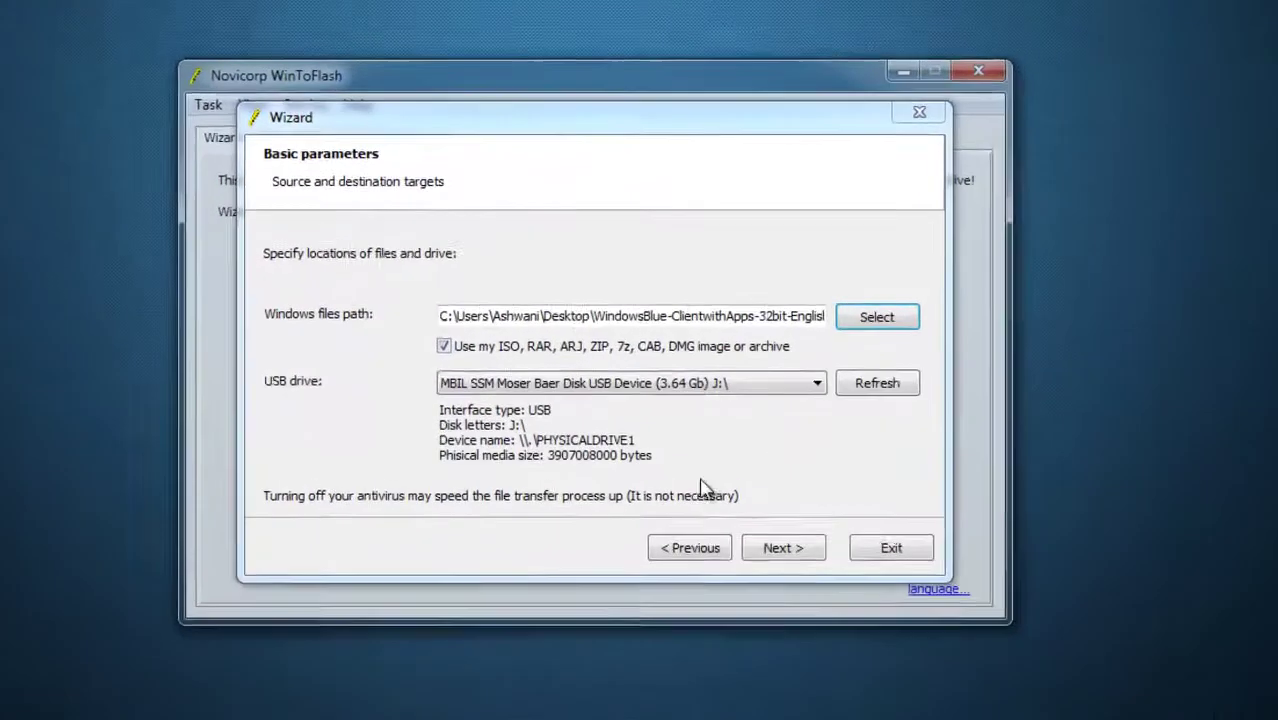
click(801, 389)
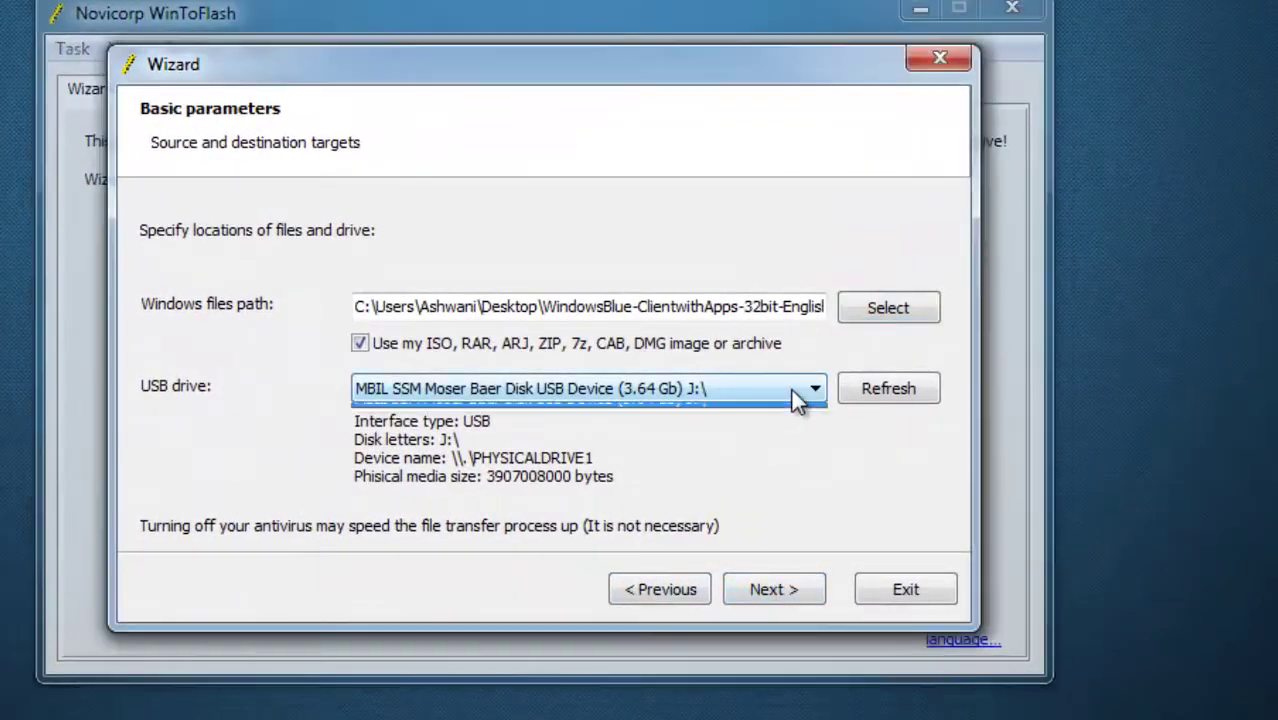
click(690, 405)
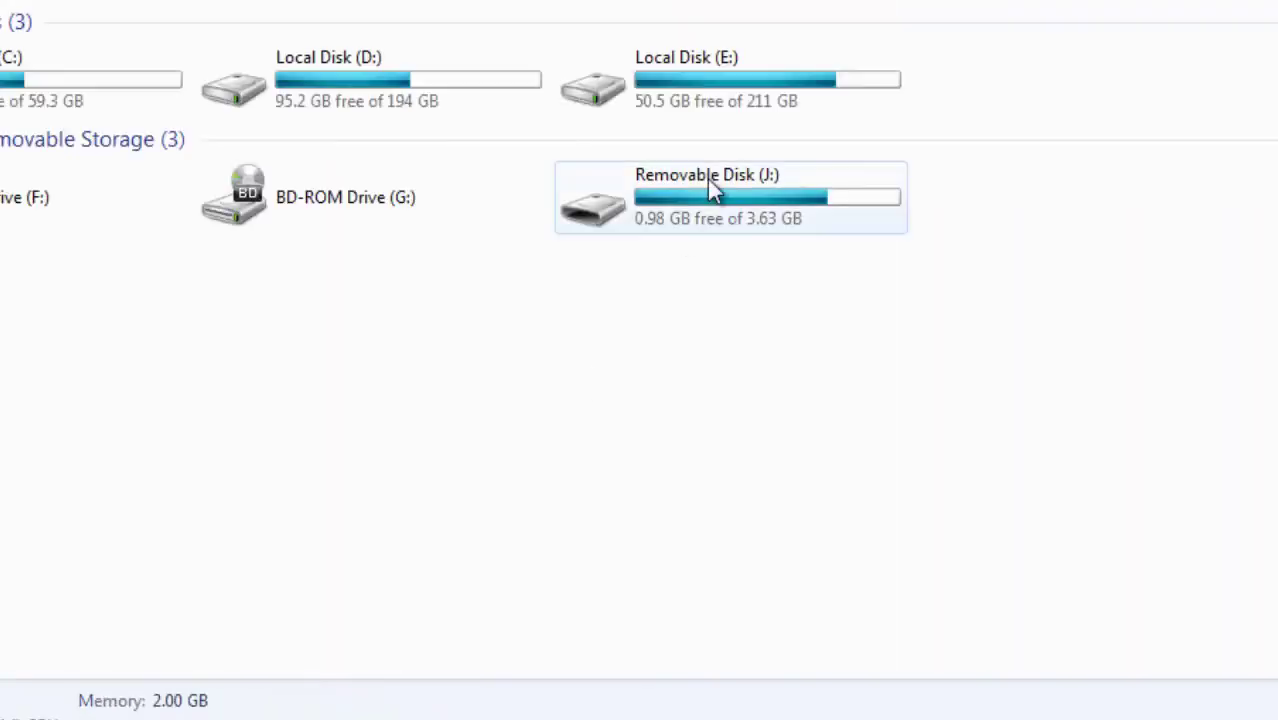
click(625, 200)
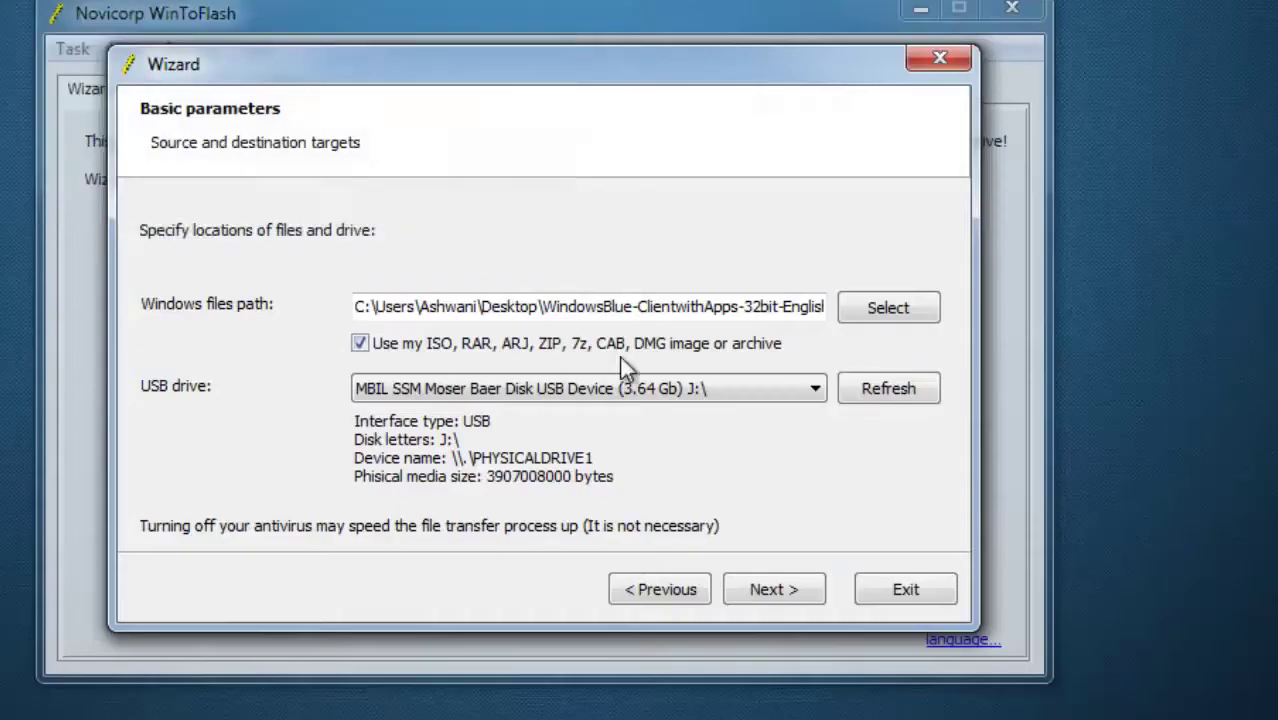
Start the transfer, accepting the disk format warning and the Windows license terms
click(775, 596)
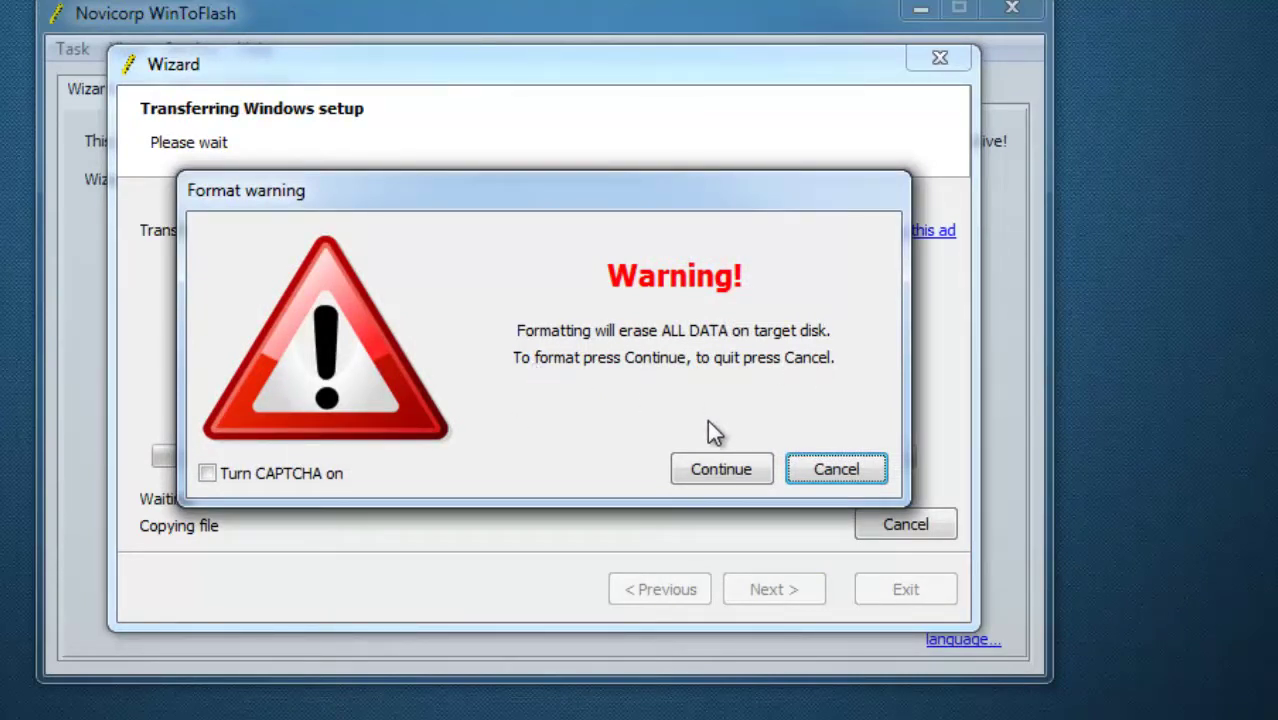
click(724, 472)
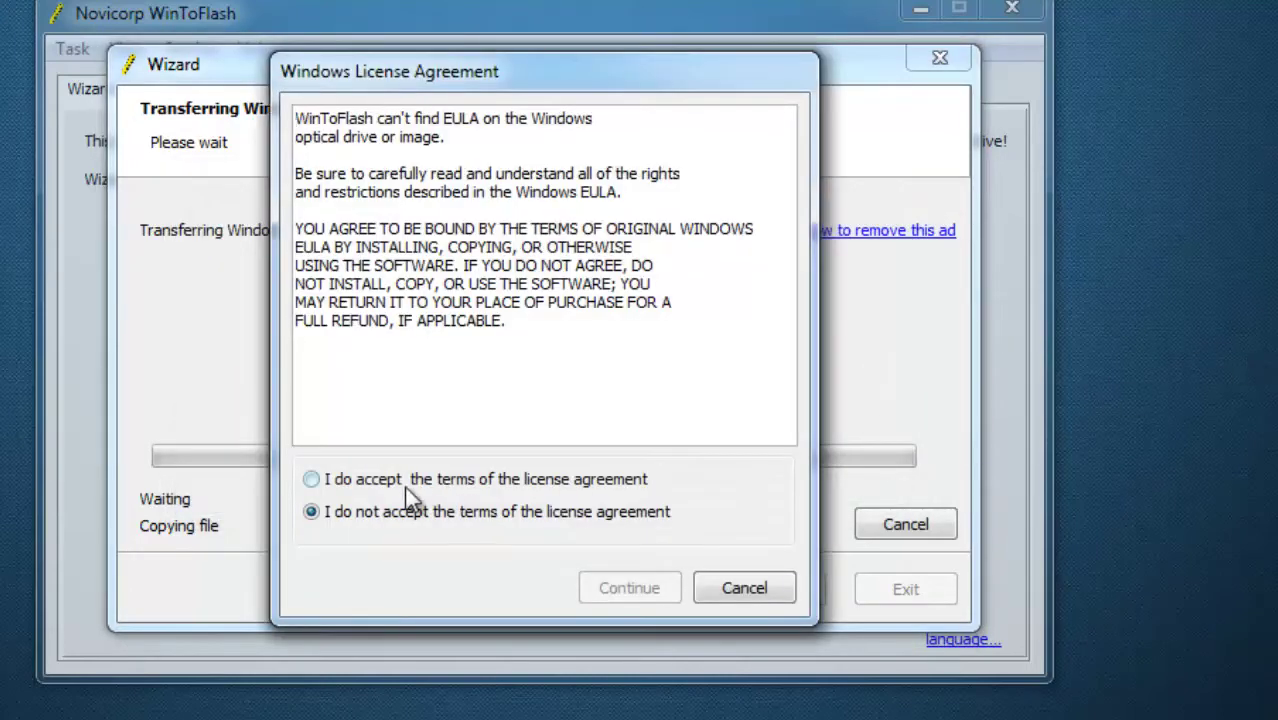
click(406, 478)
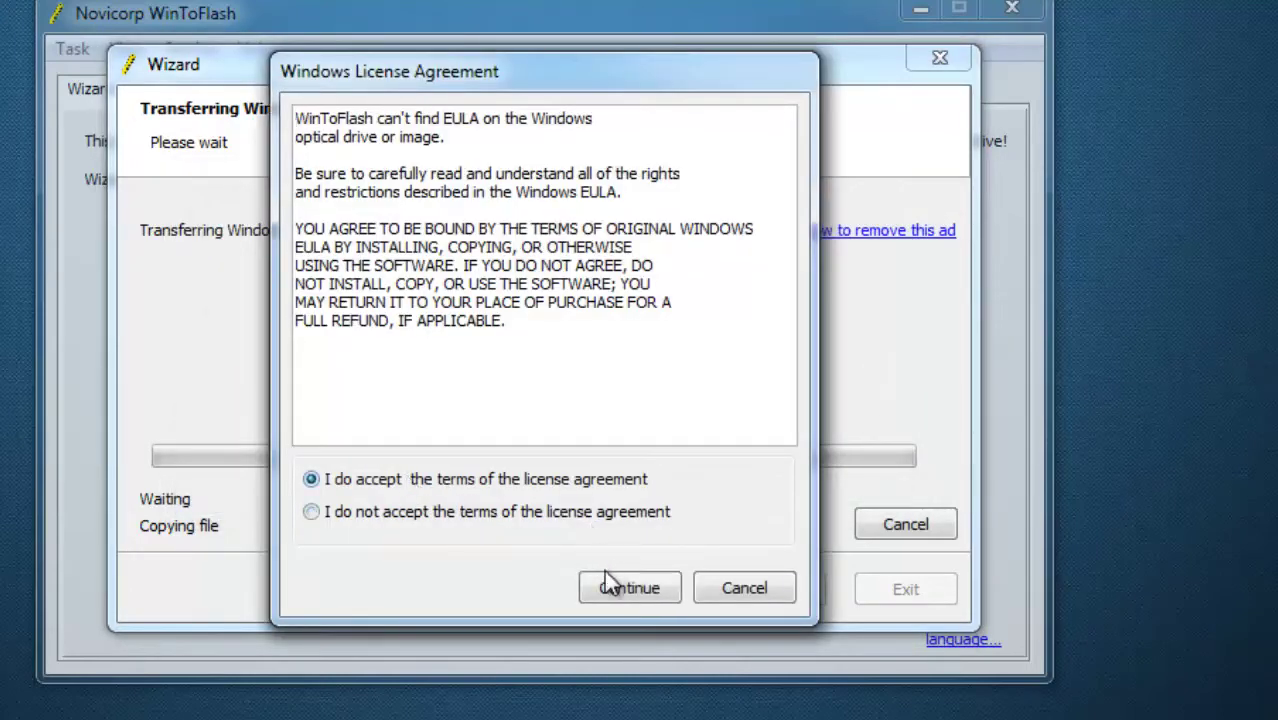
click(620, 592)
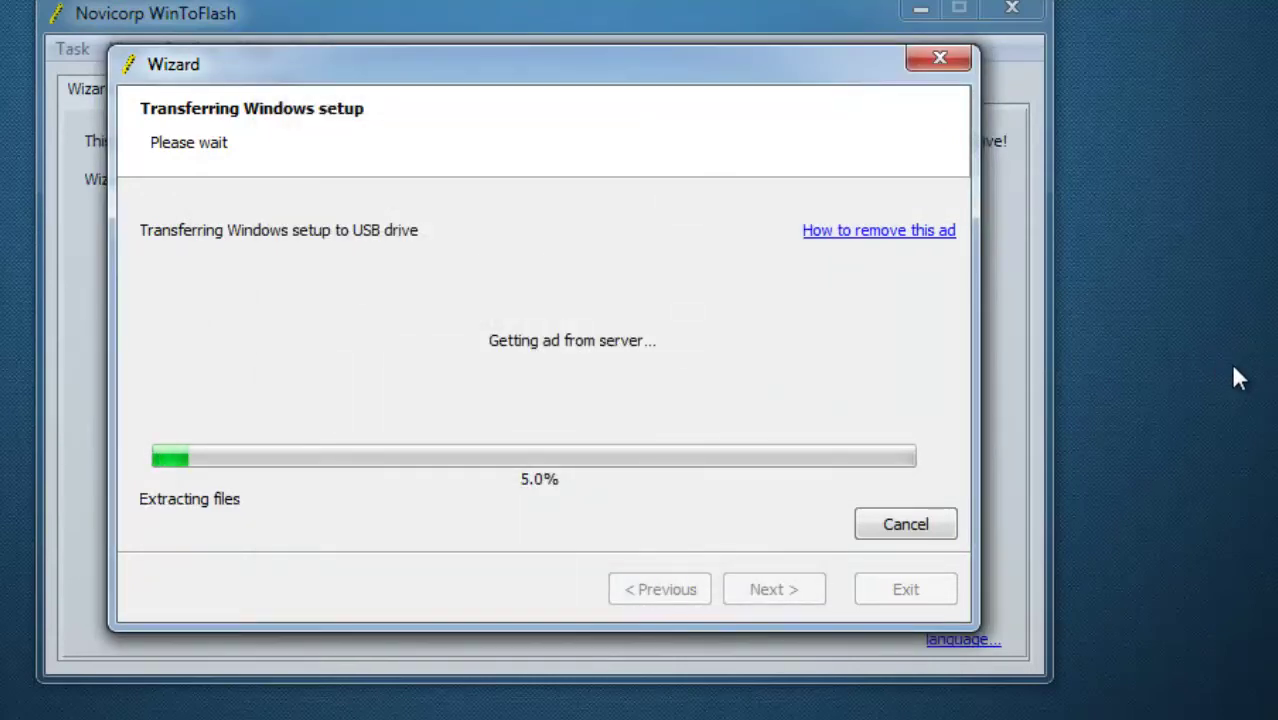